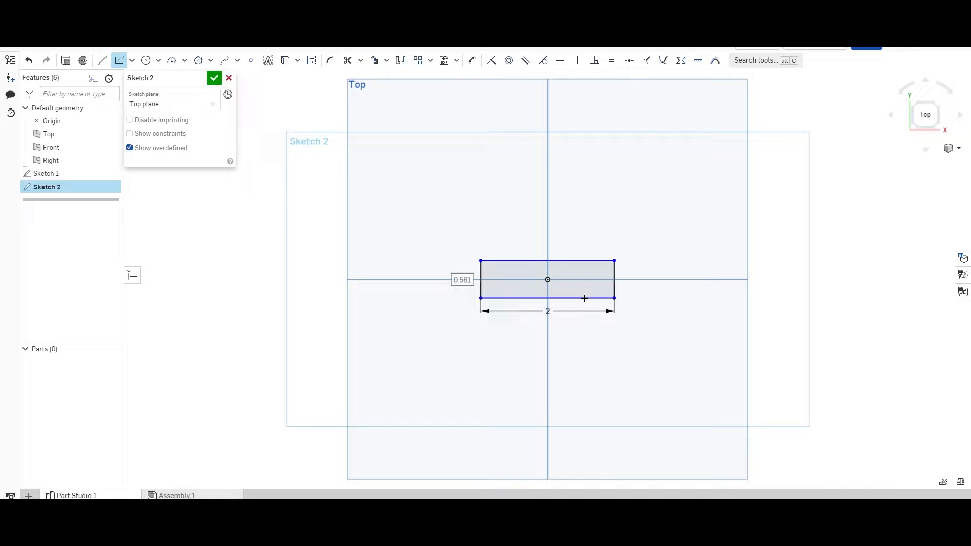
- Set the inner rectangle's height to 1 in and draw a second rectangle, 4 by 2 in, centred on the origin
type("1")
key("Return")
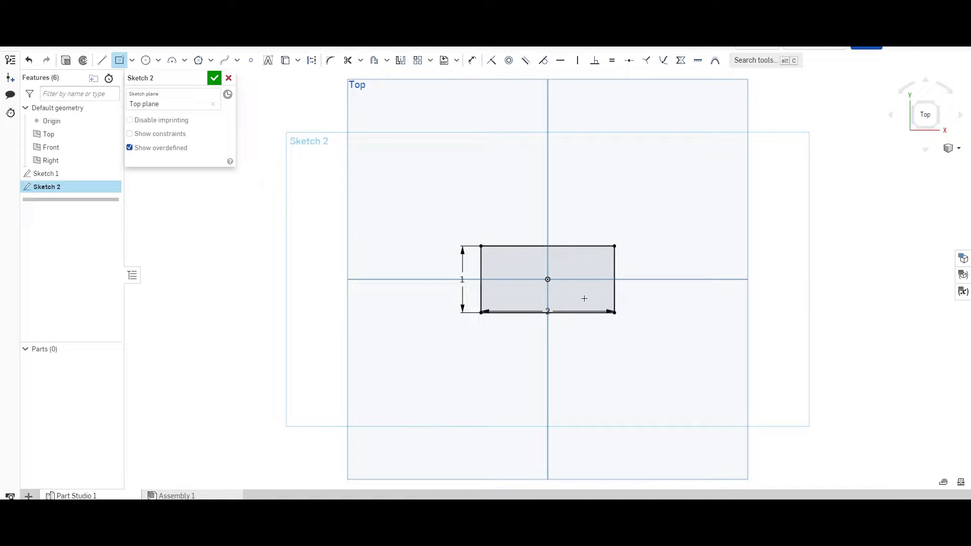
left_click(548, 279)
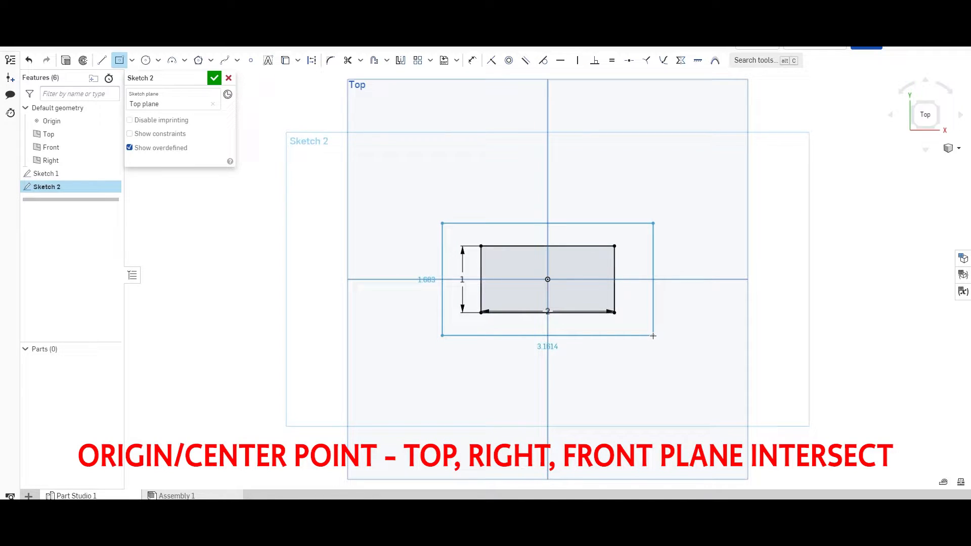
left_click(653, 336)
type("4")
key("Return")
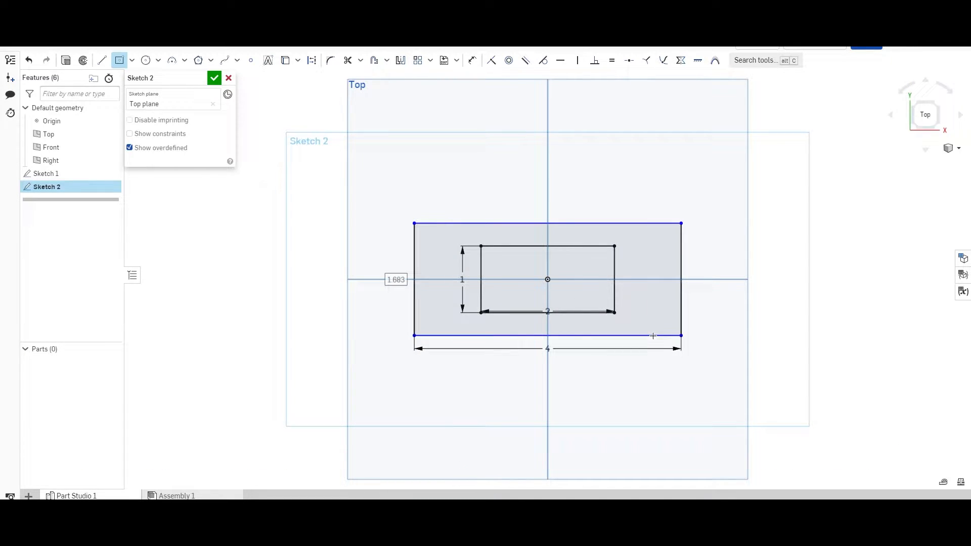
type("2")
key("Return")
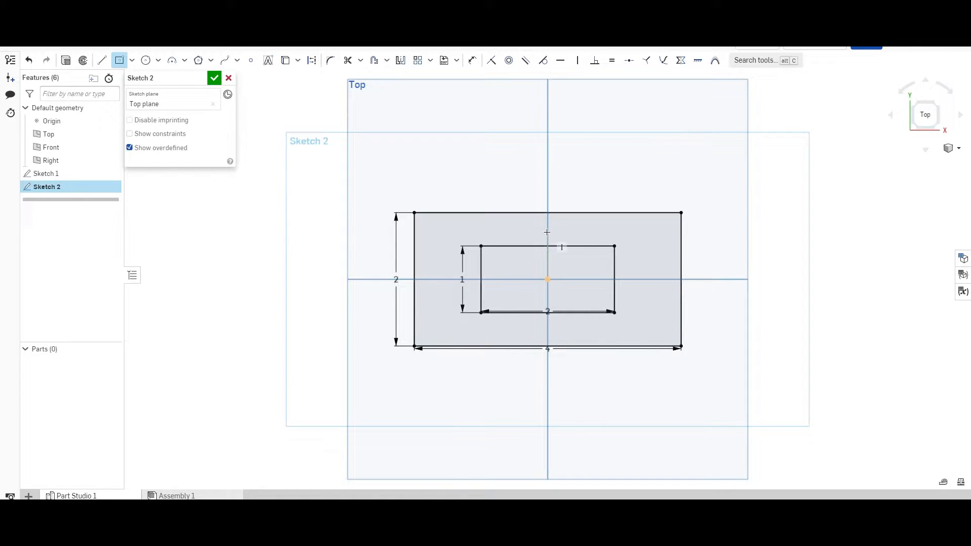
- Finish the sketch and extrude the region between the two rectangles as a new solid, 1 in deep and symmetric about the sketch plane
key("shift+7")
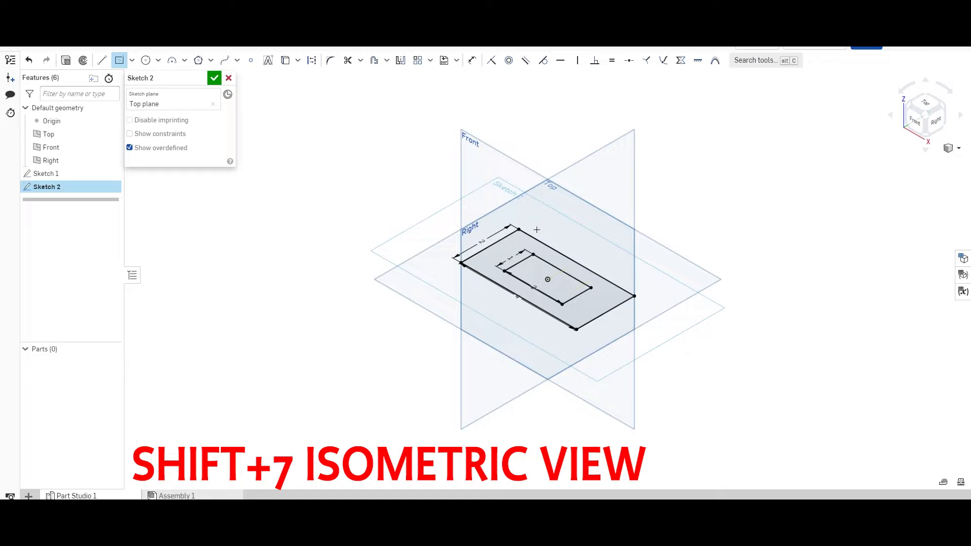
scroll(538, 325, "up", 4)
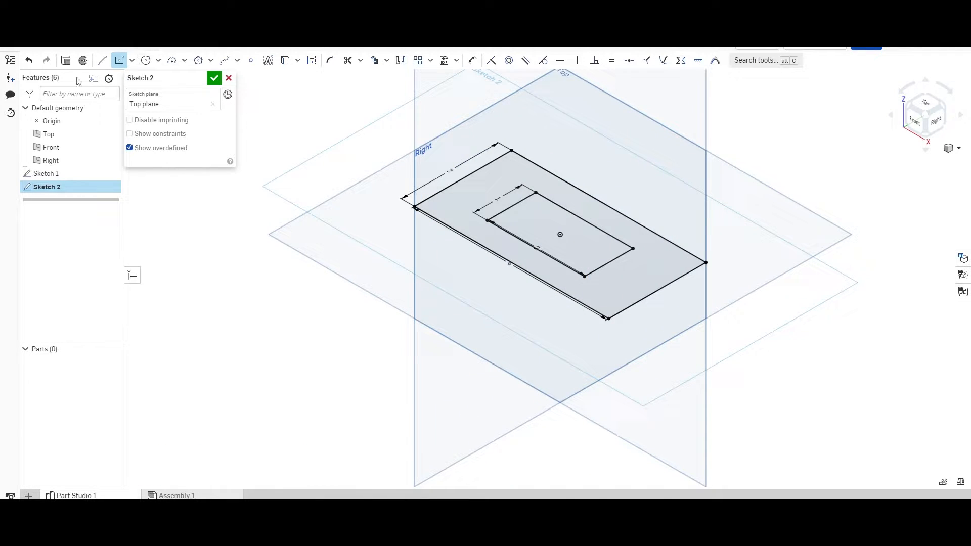
key("Return")
key("shift+e")
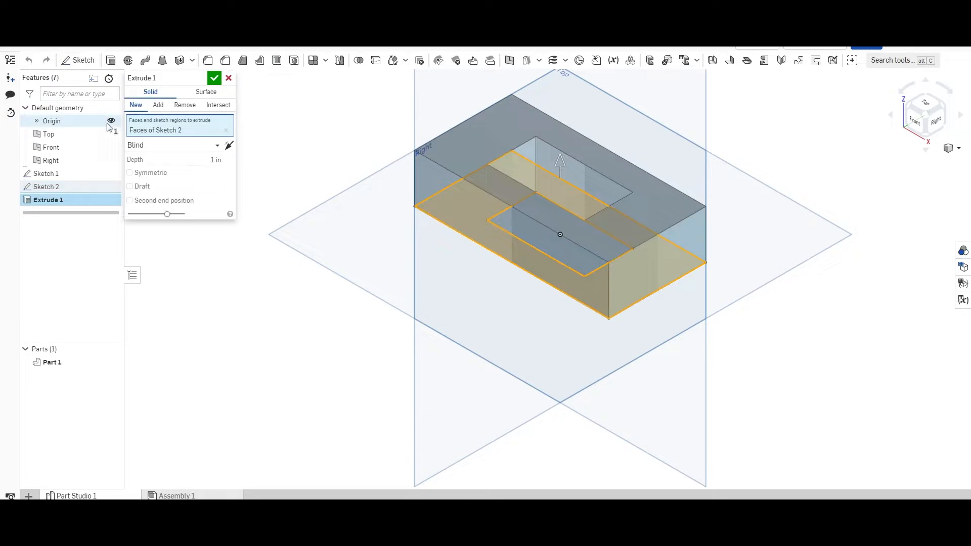
left_click(130, 173)
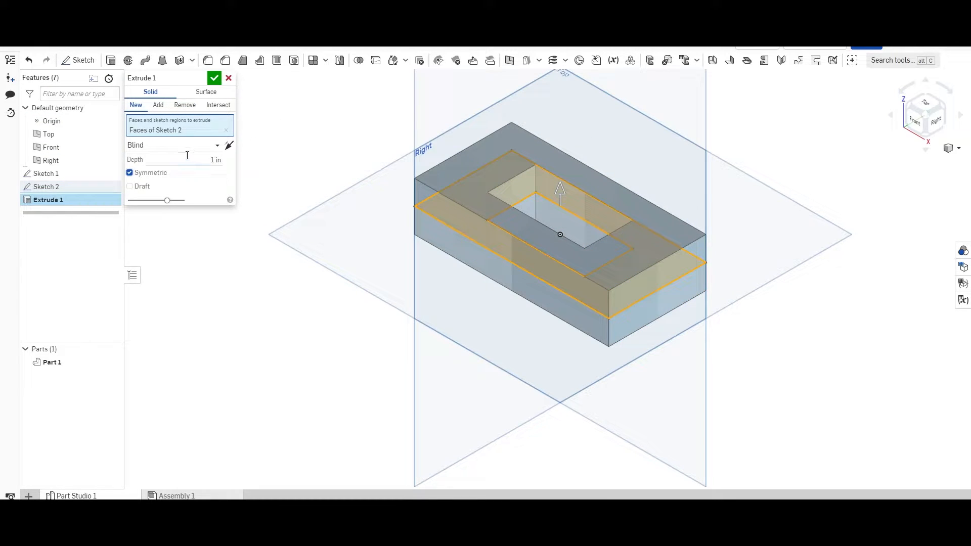
left_click(215, 79)
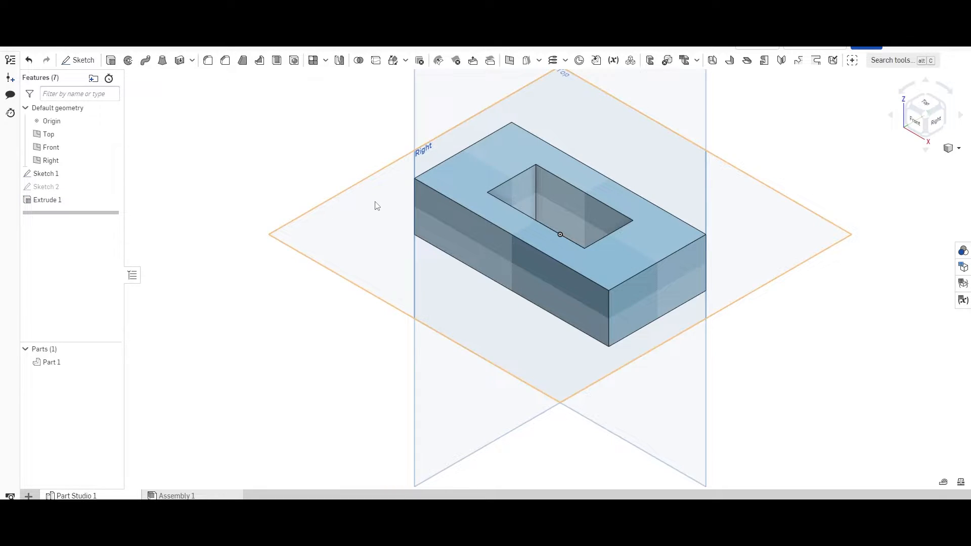
- Rename the block's extrude feature as STOCK
right_click(40, 199)
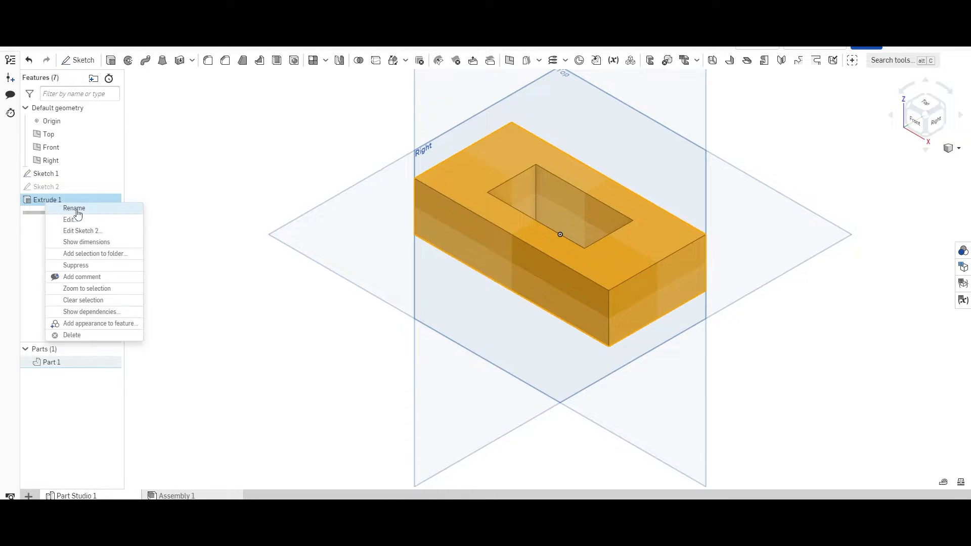
left_click(76, 211)
type("STOCK")
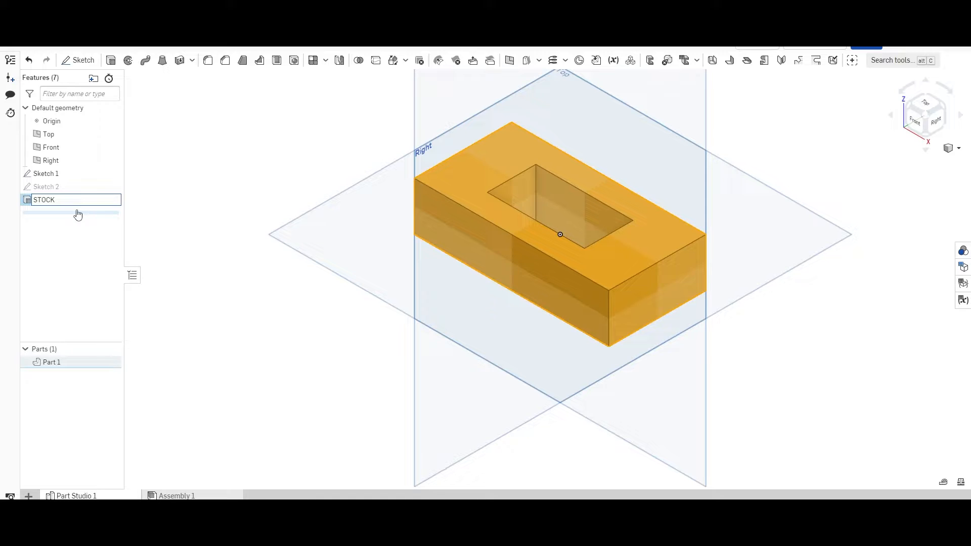
key("Return")
left_click(239, 224)
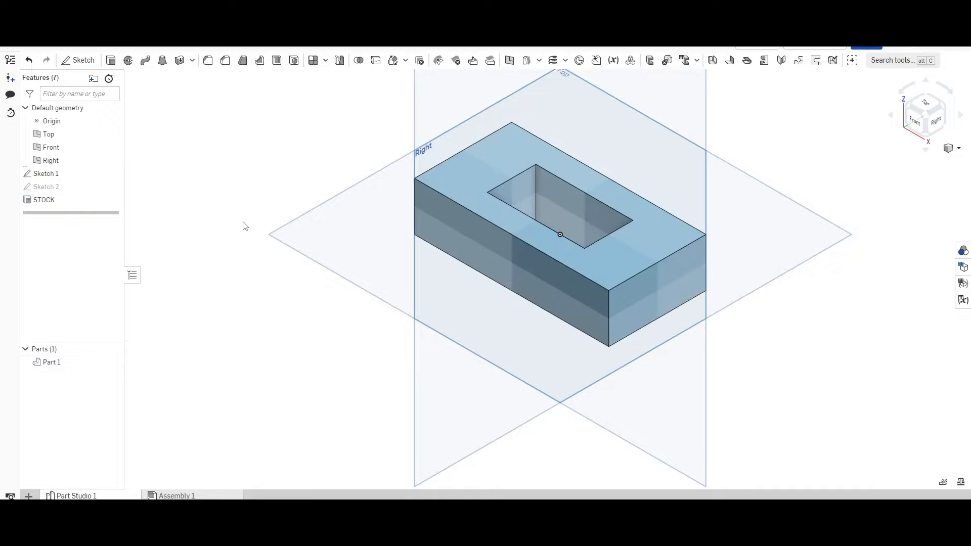
- Sketch a 0.75 in diameter circle centred on the origin on the block's end face parallel to the Right plane
scroll(425, 299, "up", 2)
scroll(435, 289, "up", 1)
scroll(435, 290, "down", 2)
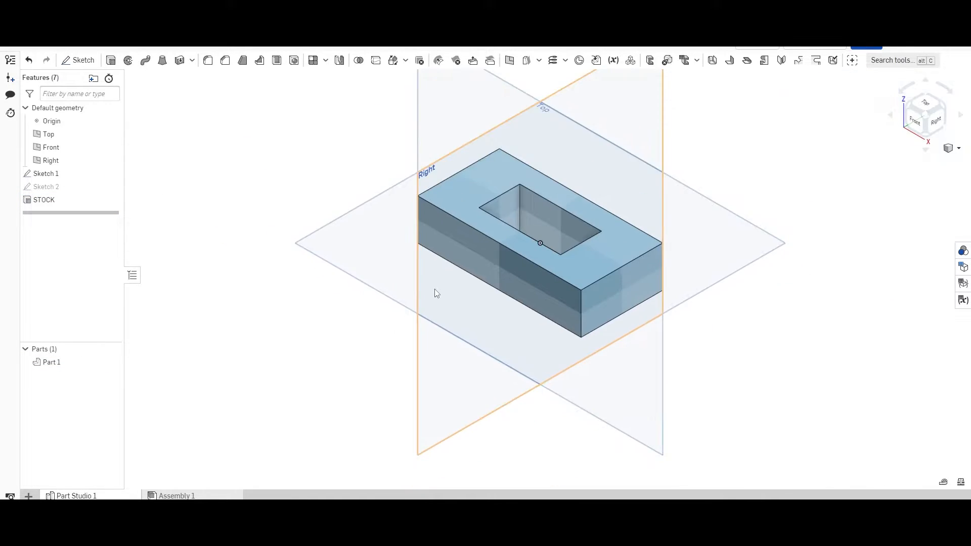
scroll(578, 343, "down", 1)
scroll(613, 342, "up", 4)
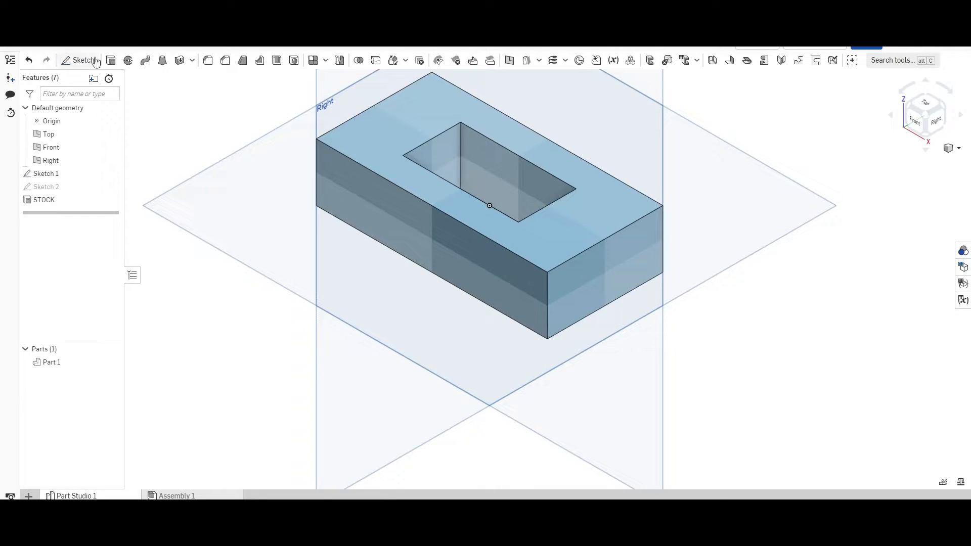
left_click(78, 60)
left_click(612, 247)
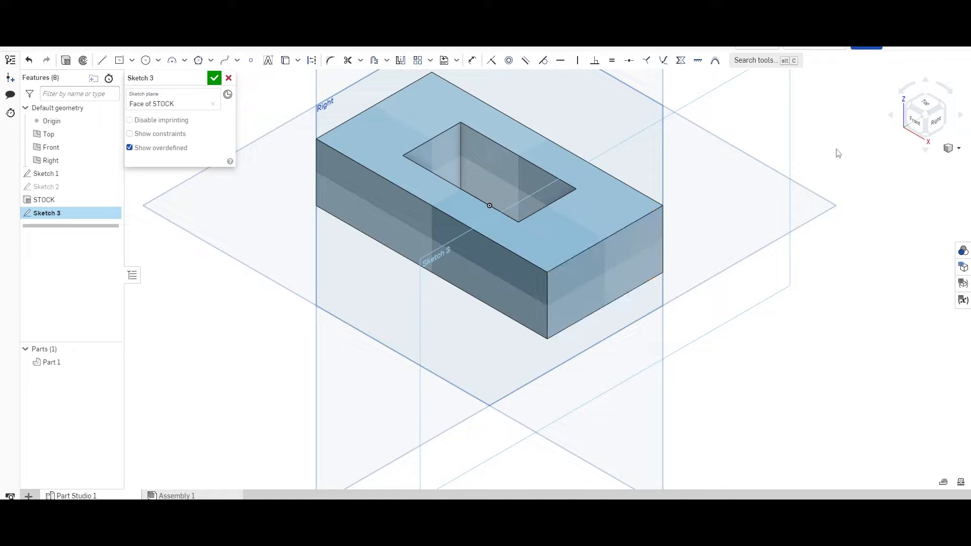
left_click(936, 121)
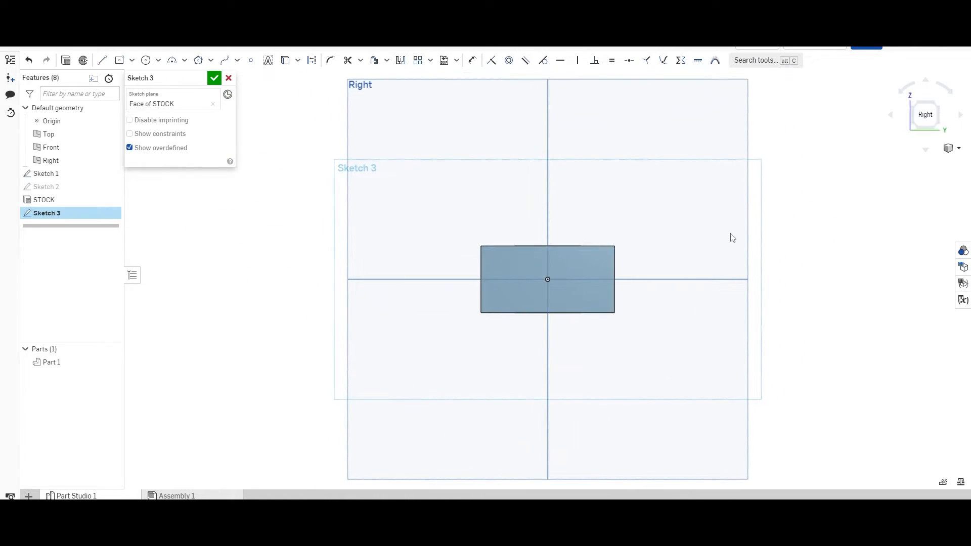
left_click(158, 60)
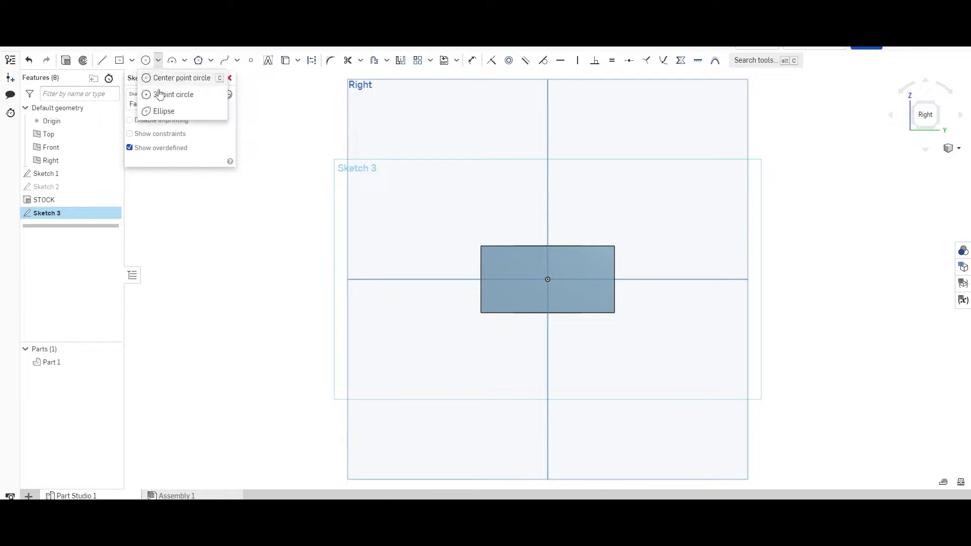
left_click(180, 77)
scroll(557, 283, "up", 3)
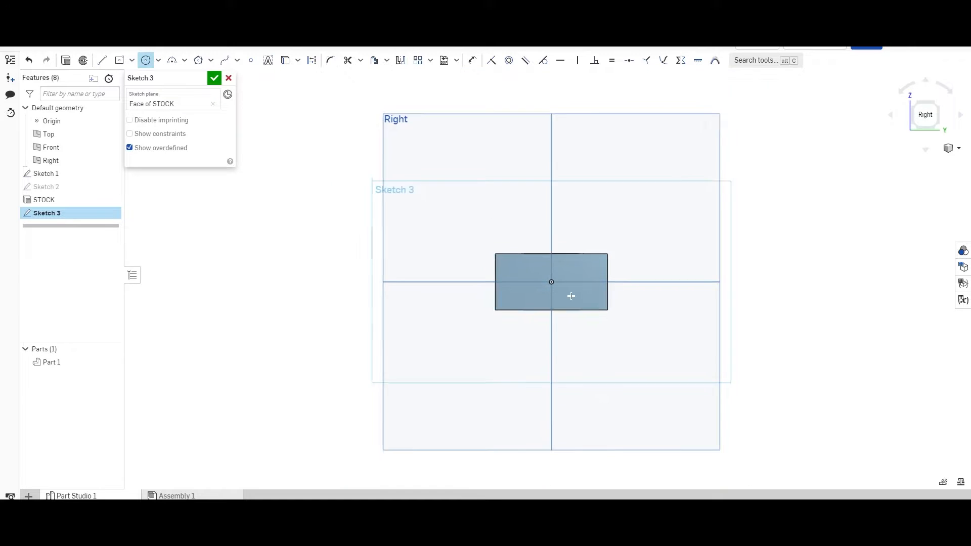
scroll(562, 290, "up", 3)
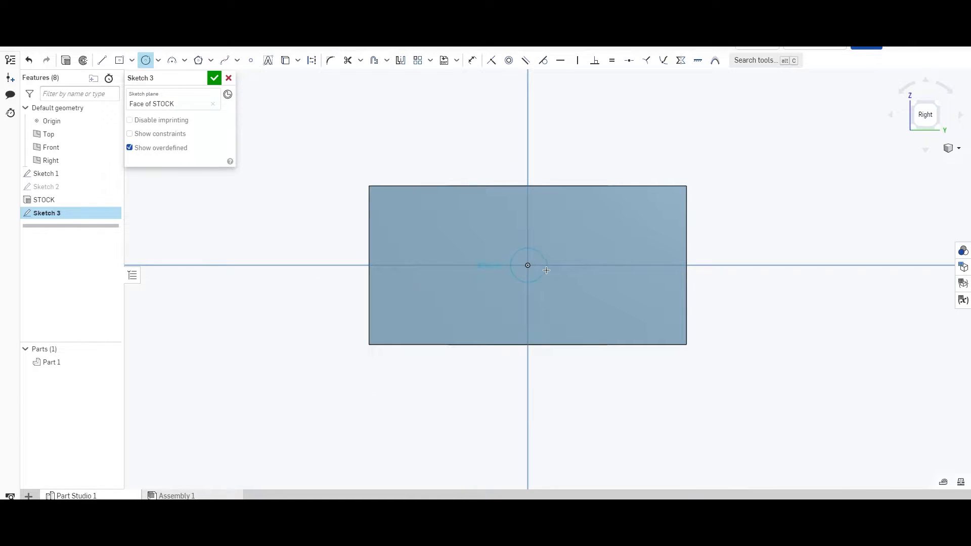
left_click(574, 269)
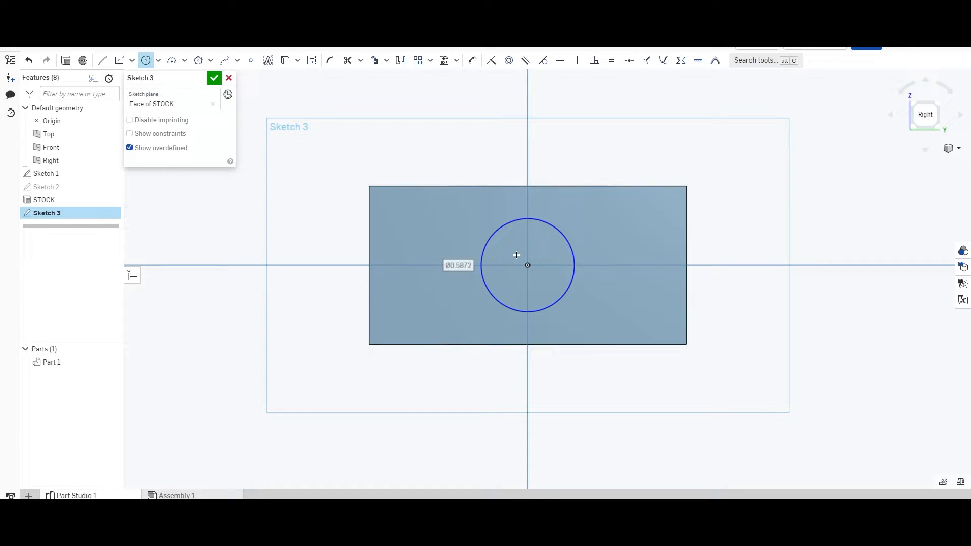
type("0.75")
key("Return")
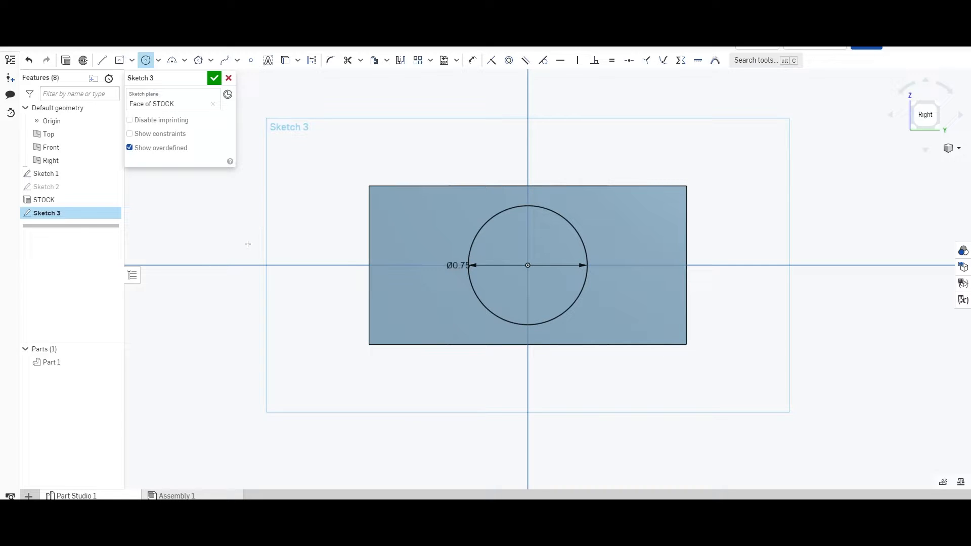
left_click(214, 78)
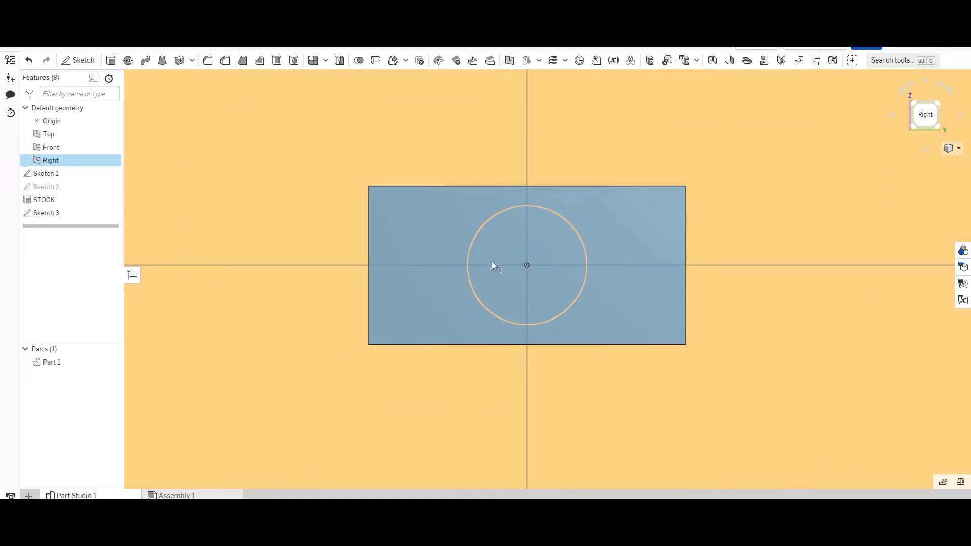
scroll(492, 262, "down", 5)
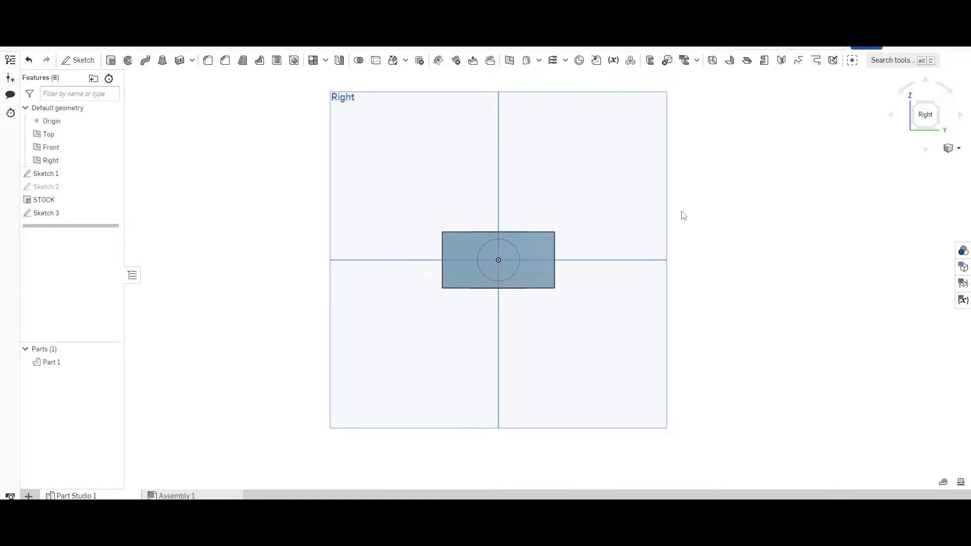
left_click(683, 216)
key("shift+7")
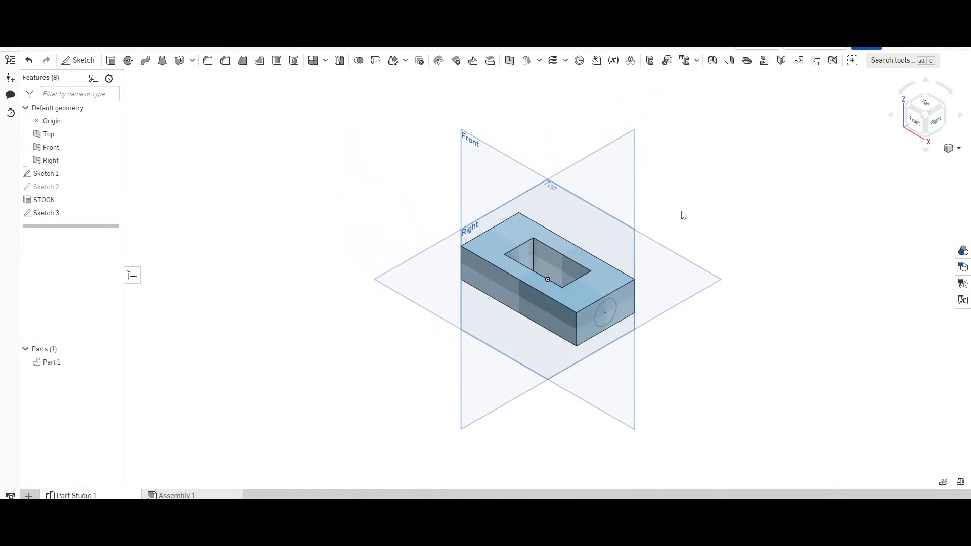
scroll(563, 380, "down", 2)
scroll(581, 379, "up", 2)
scroll(636, 323, "up", 2)
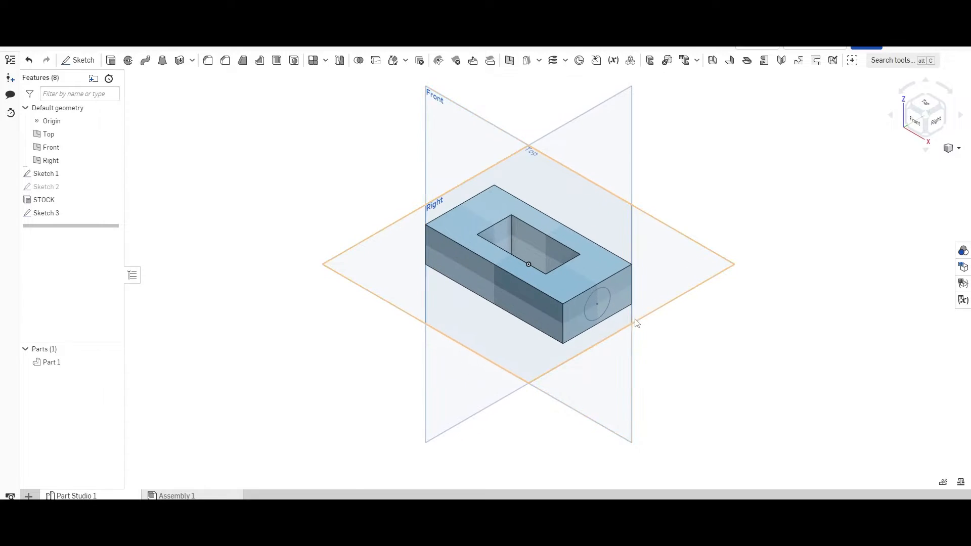
scroll(636, 323, "up", 4)
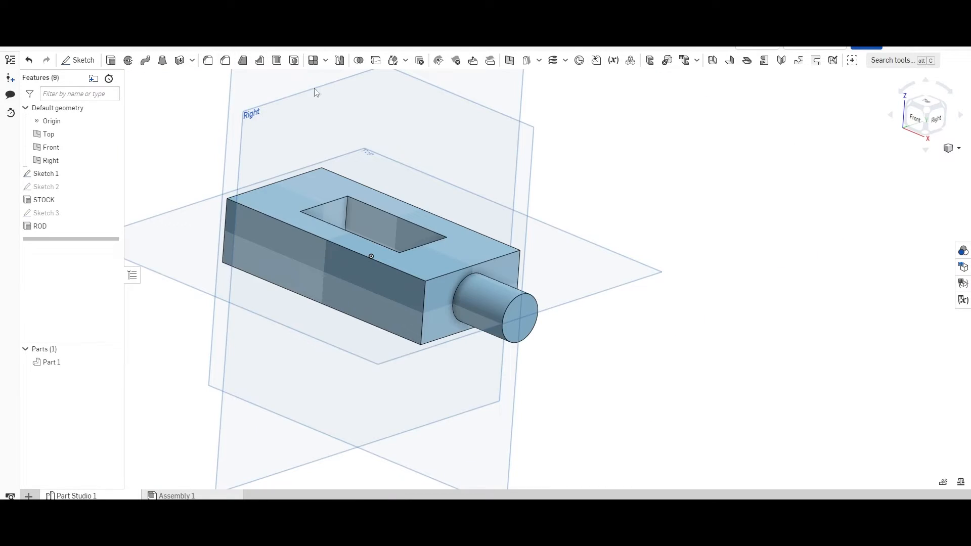
- Start a part mirror as a new body with the Right plane as the mirror plane
left_click(339, 60)
left_click(187, 142)
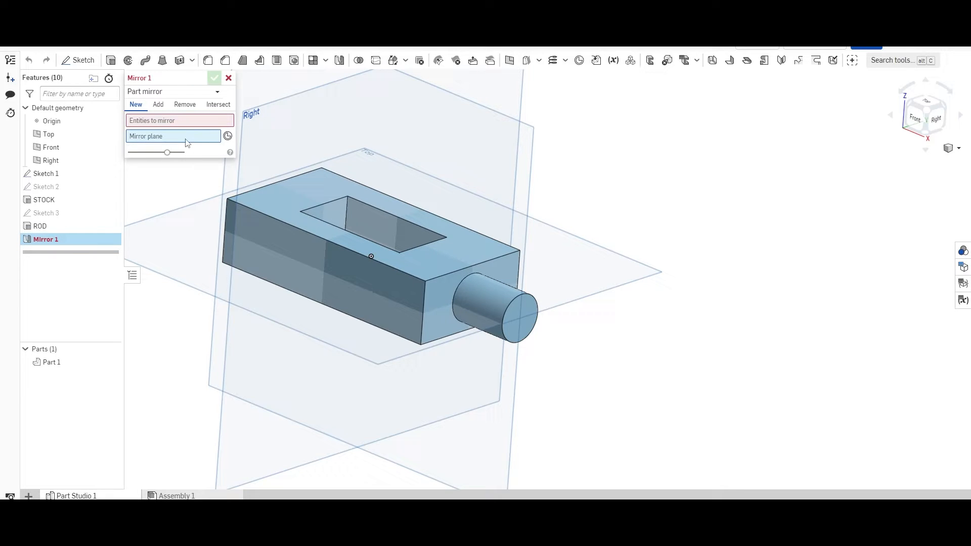
left_click(293, 131)
left_click(164, 123)
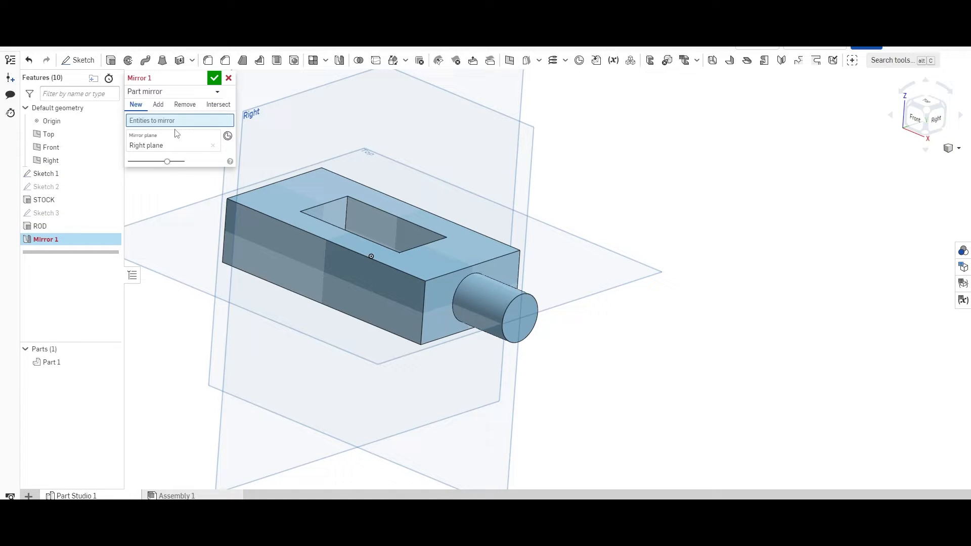
- Try to choose the ROD extrusion as the entity to mirror
double_click(52, 225)
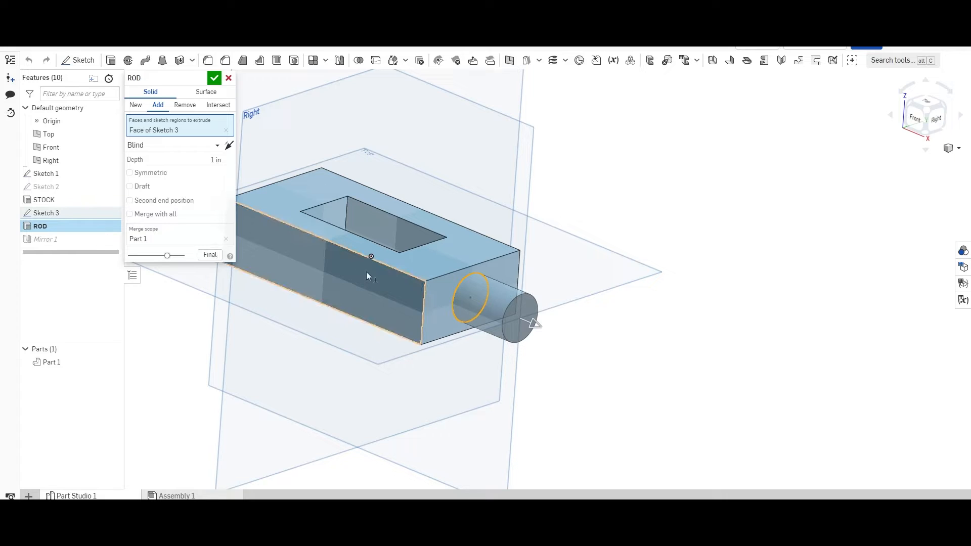
scroll(366, 272, "down", 5)
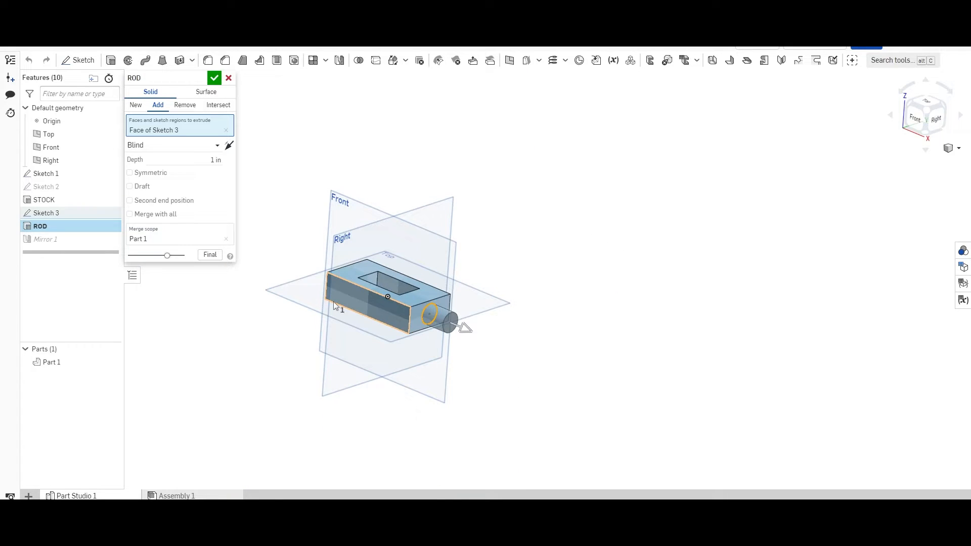
left_click(212, 78)
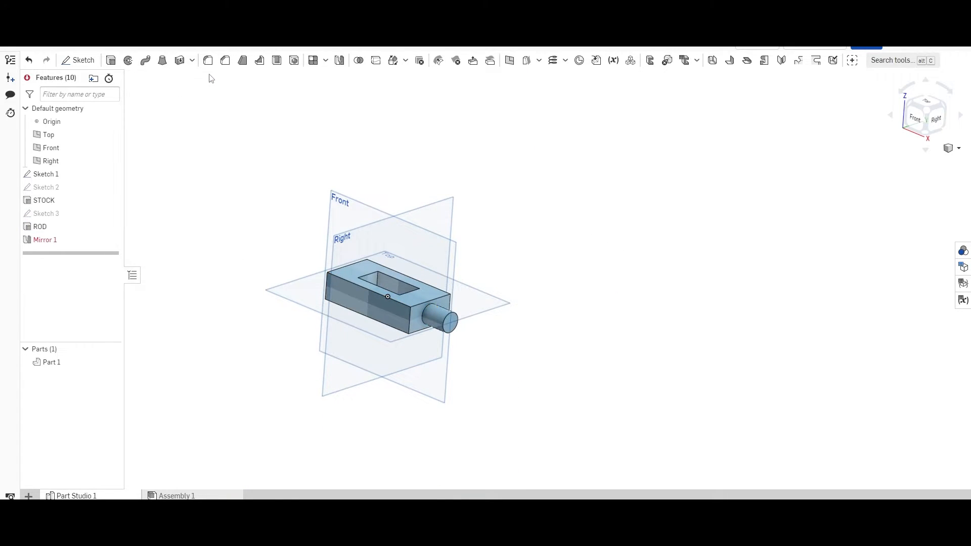
- Edit the unfinished mirror feature and choose Part 1 as the entity to mirror, so the rod is repeated at the block's opposite end
right_click(54, 241)
left_click(100, 266)
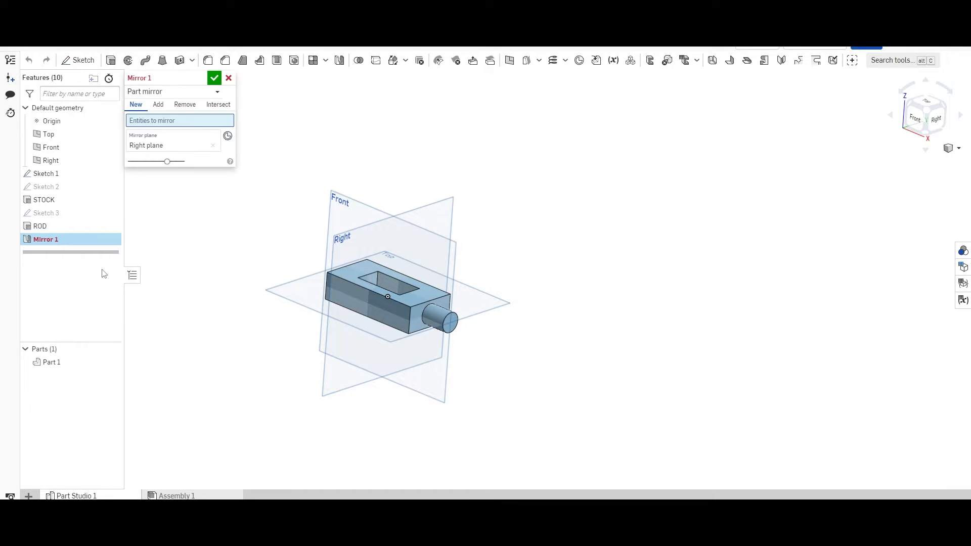
left_click(434, 319)
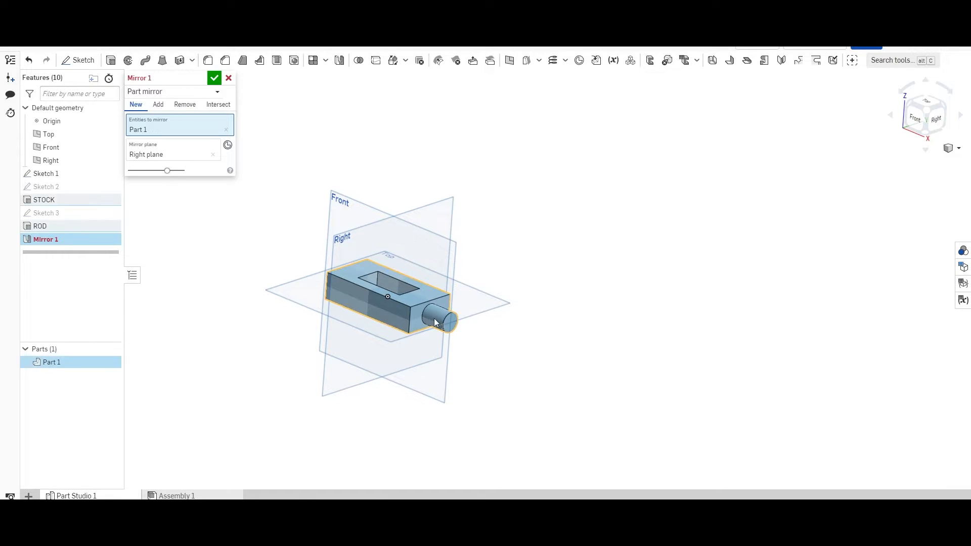
right_click_drag(426, 317, 252, 305)
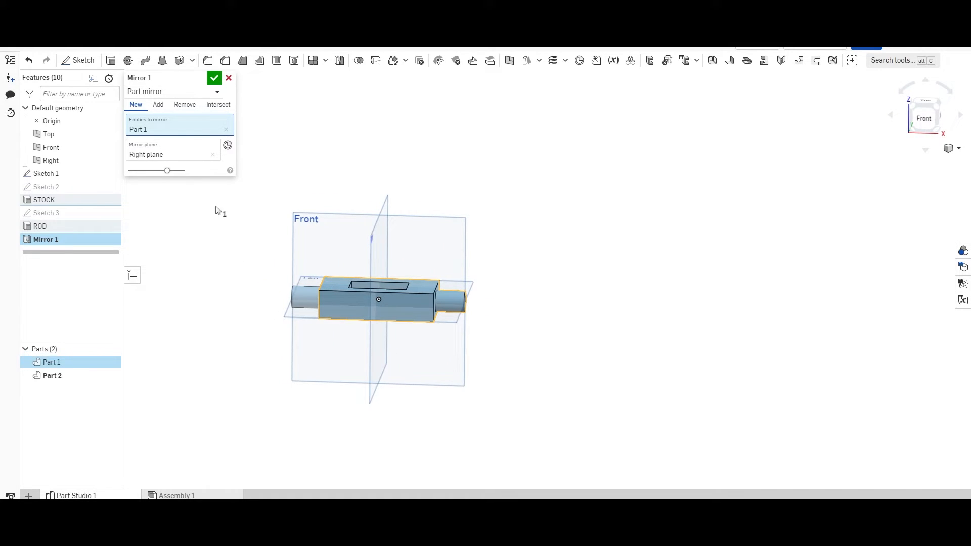
left_click(215, 77)
right_click_drag(185, 244, 188, 268)
key("shift+7")
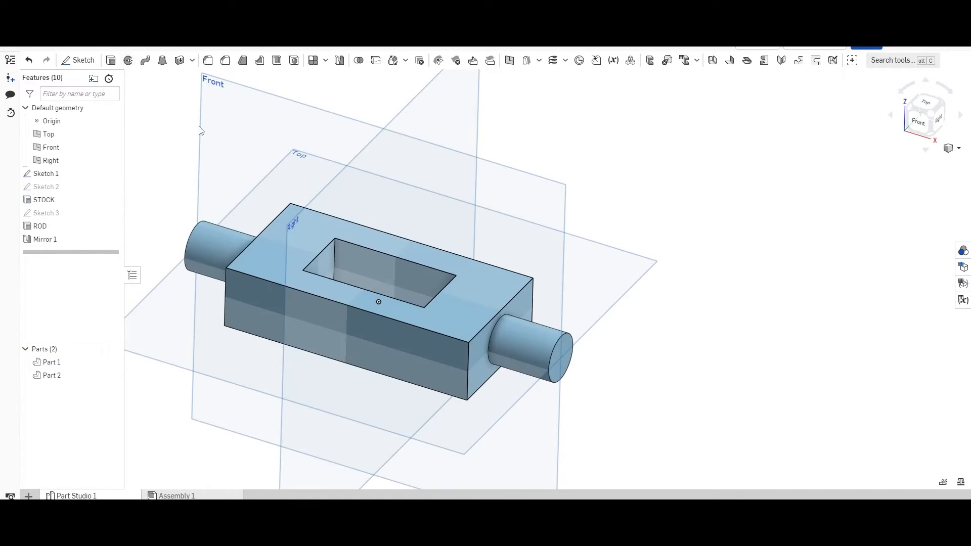
- Measure the parallel distance between the outer end faces of the two rods
left_click(560, 365)
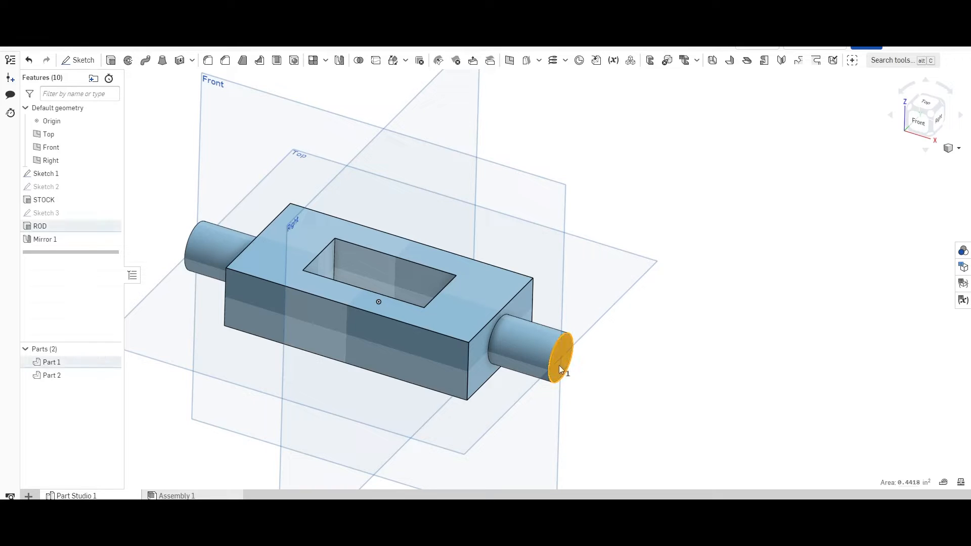
right_click_drag(417, 375, 482, 388)
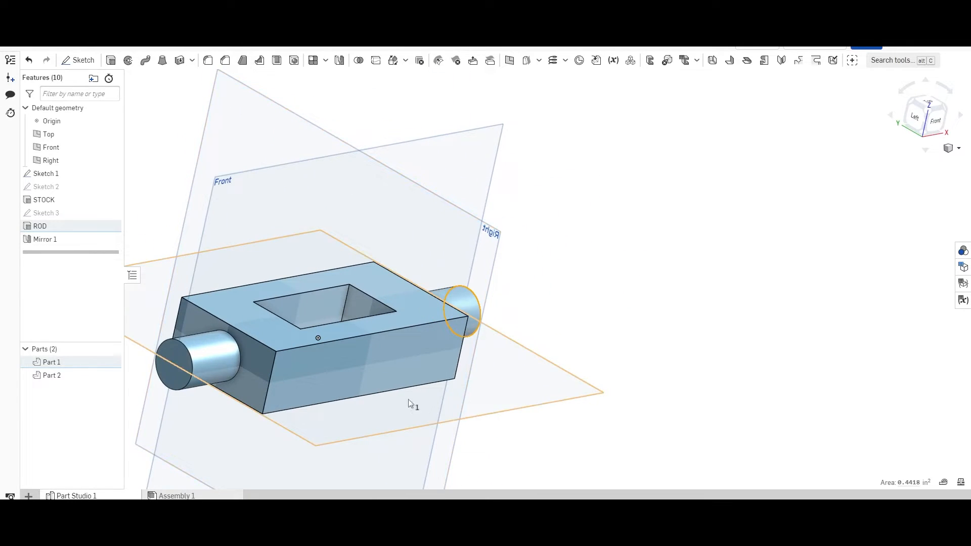
left_click(180, 363)
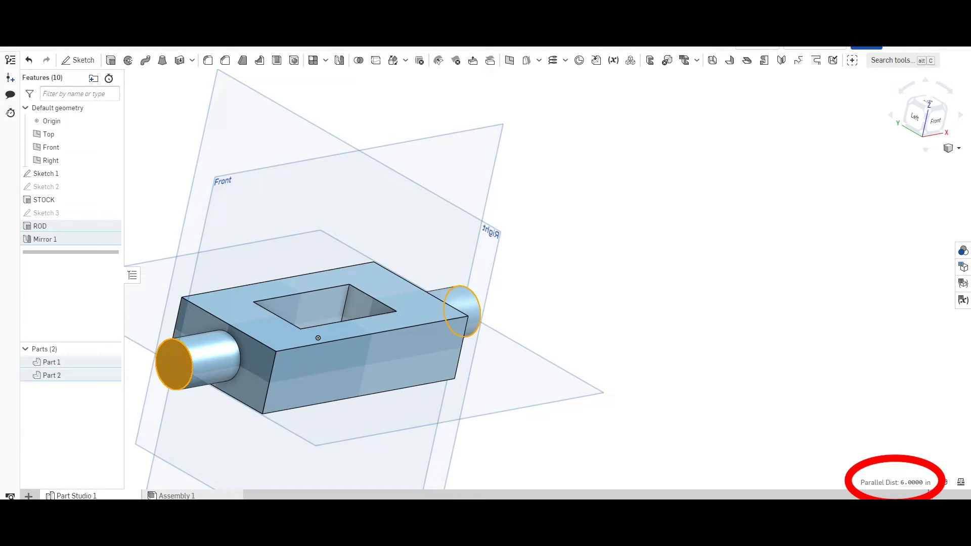
scroll(749, 378, "down", 2)
right_click_drag(750, 380, 686, 382)
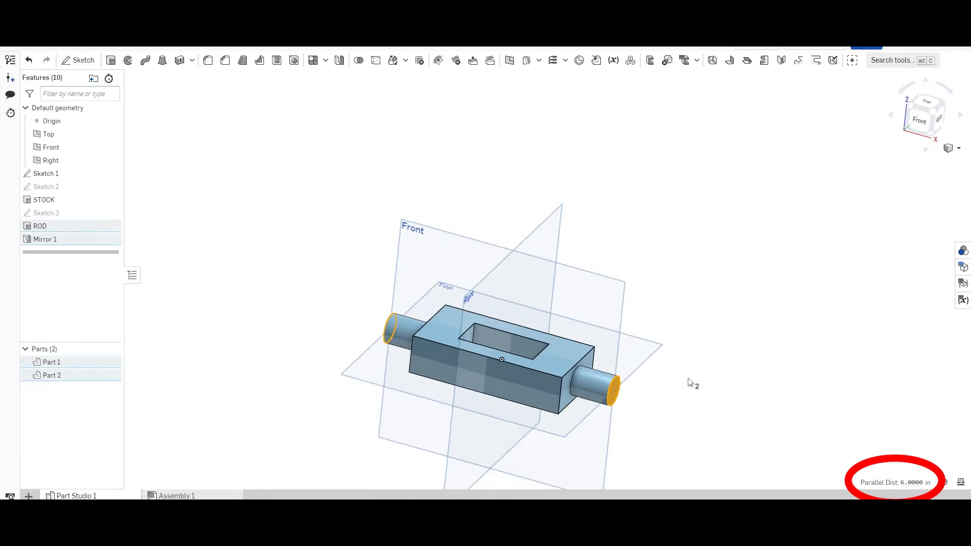
left_click(737, 365)
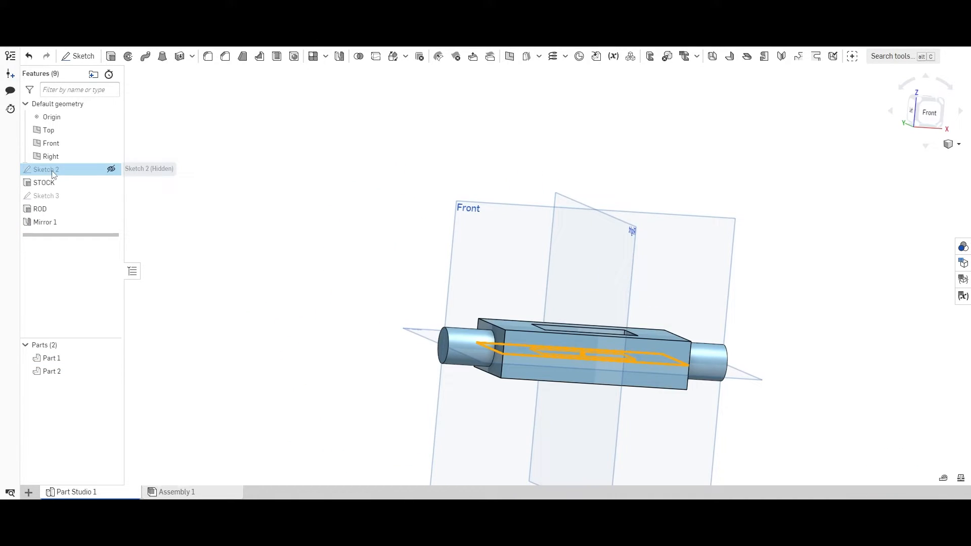
- Open Sketch 2 for editing and move the outer rectangle's length dimension farther from the profile
right_click(54, 174)
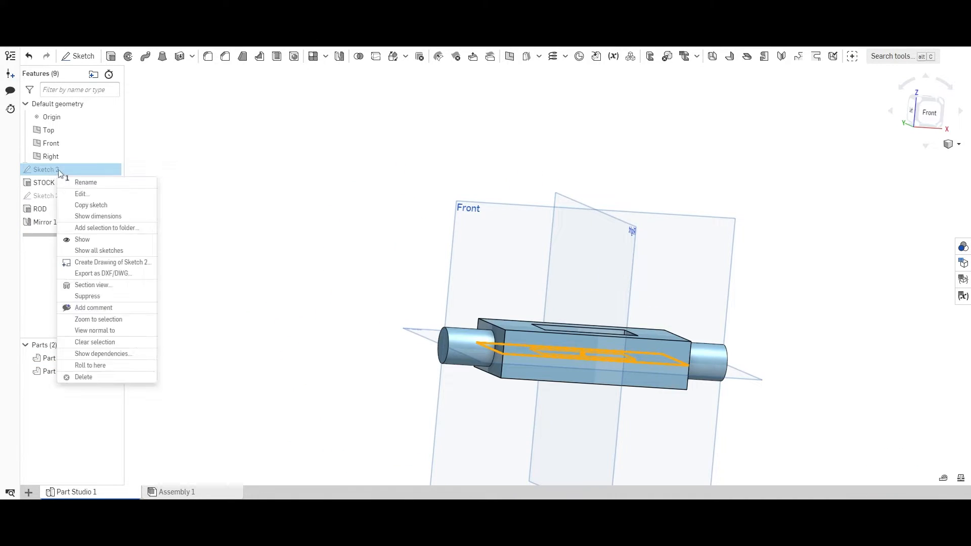
right_click(88, 174)
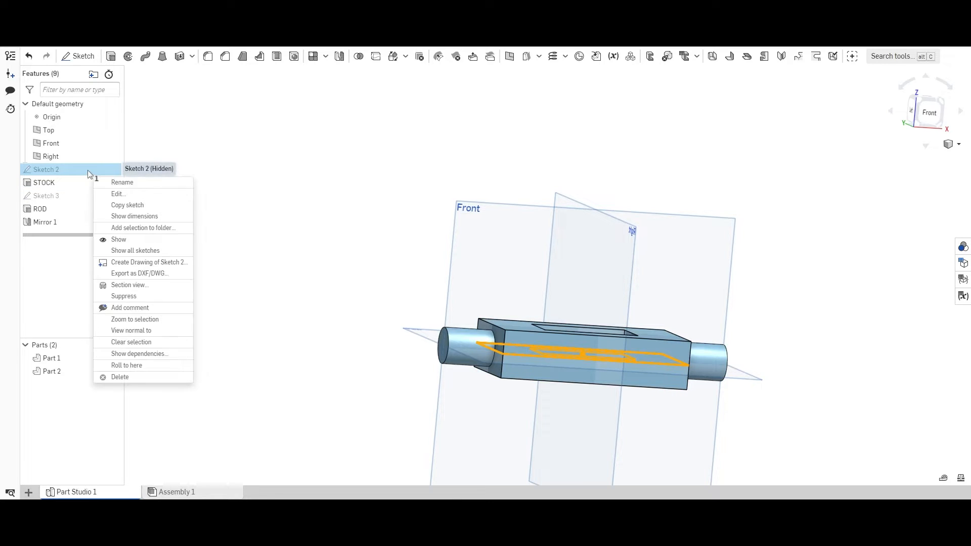
left_click(146, 196)
mouse_move(383, 302)
right_mouse_down()
mouse_move(359, 356)
mouse_move(443, 356)
right_mouse_up()
left_click_drag(575, 372, 554, 401)
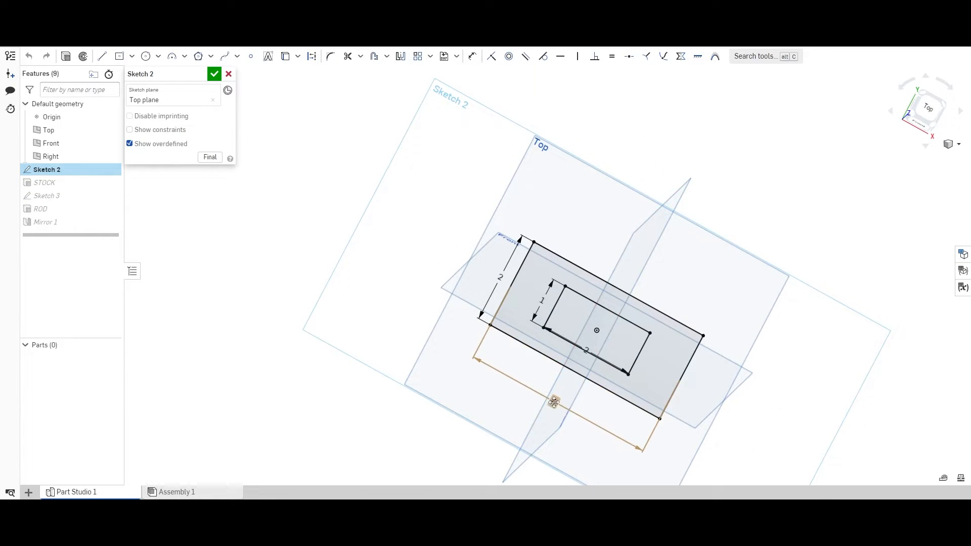
- Set the outer rectangle's length to 6 in and finish the sketch so the block updates
scroll(380, 309, "up", 2)
scroll(379, 309, "down", 2)
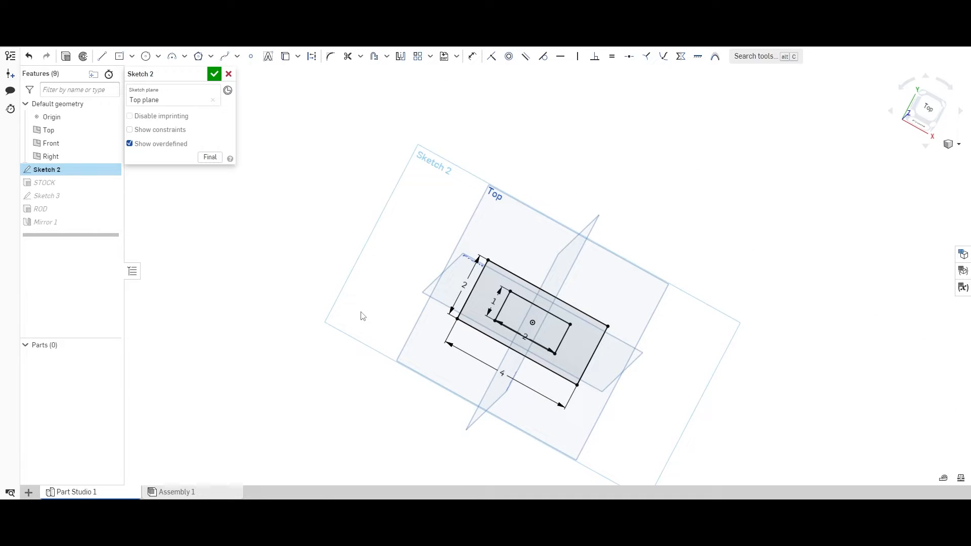
right_click_drag(362, 316, 334, 311)
scroll(452, 372, "down", 2)
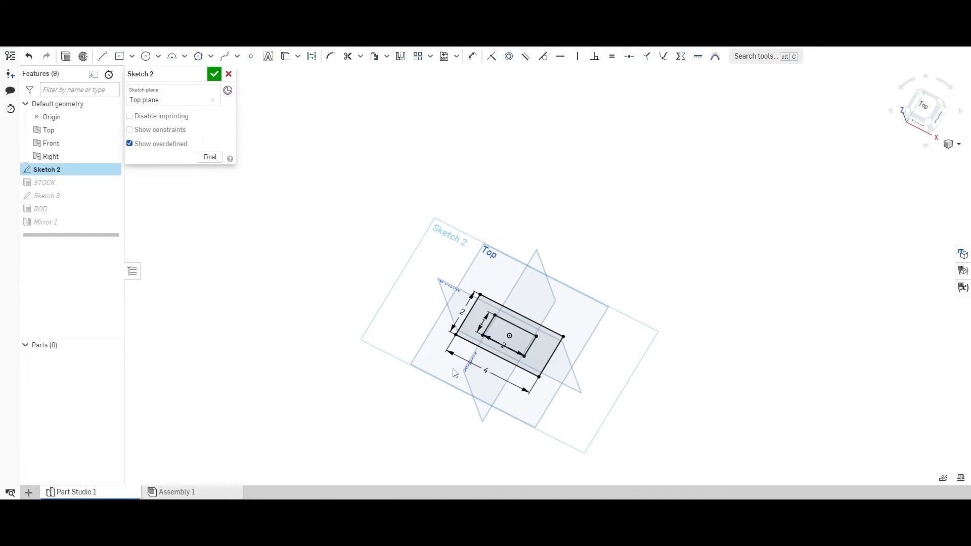
scroll(455, 373, "up", 5)
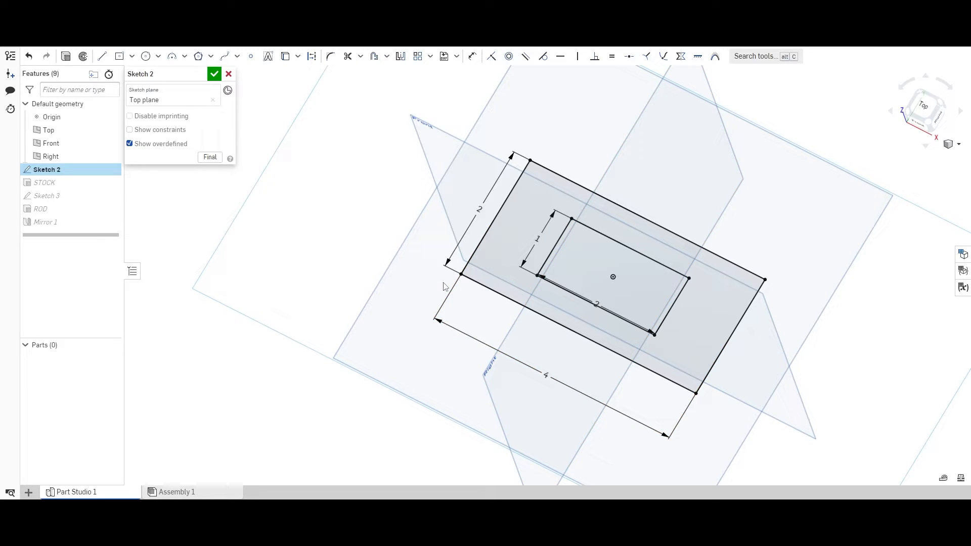
double_click(546, 375)
type("6")
key("Return")
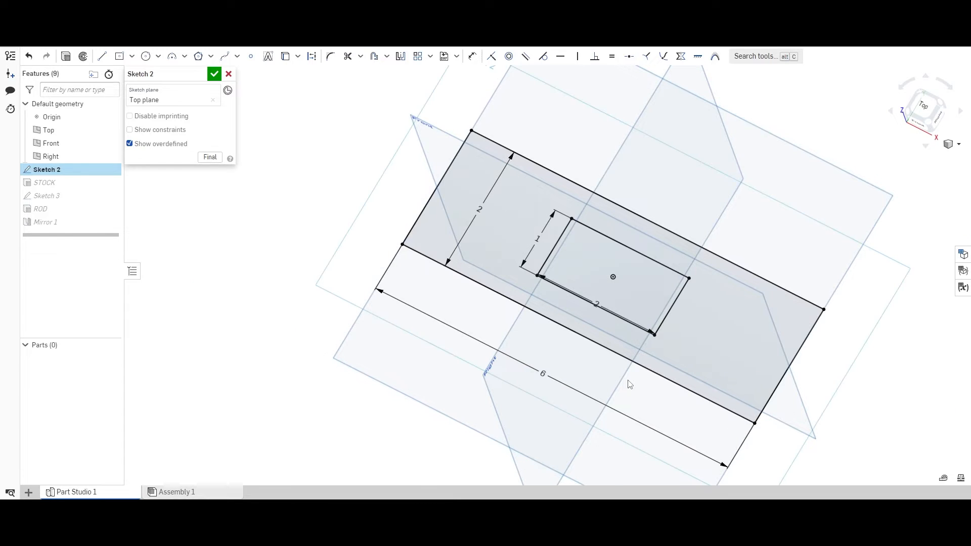
left_click(215, 77)
- Measure the overall distance between the rods' outer end faces on the lengthened block
scroll(299, 256, "up", 1)
scroll(299, 257, "down", 1)
scroll(344, 275, "down", 3)
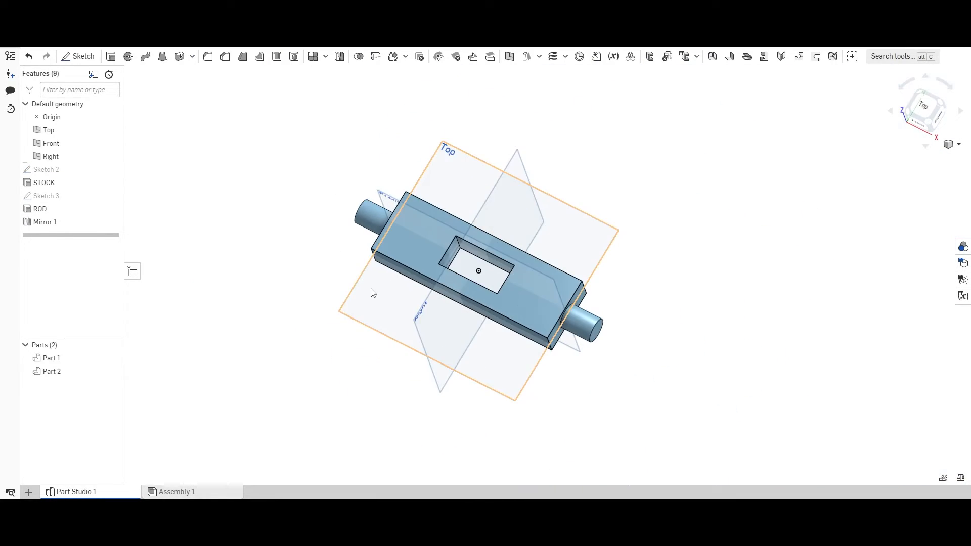
right_click_drag(371, 290, 379, 249)
scroll(393, 270, "down", 1)
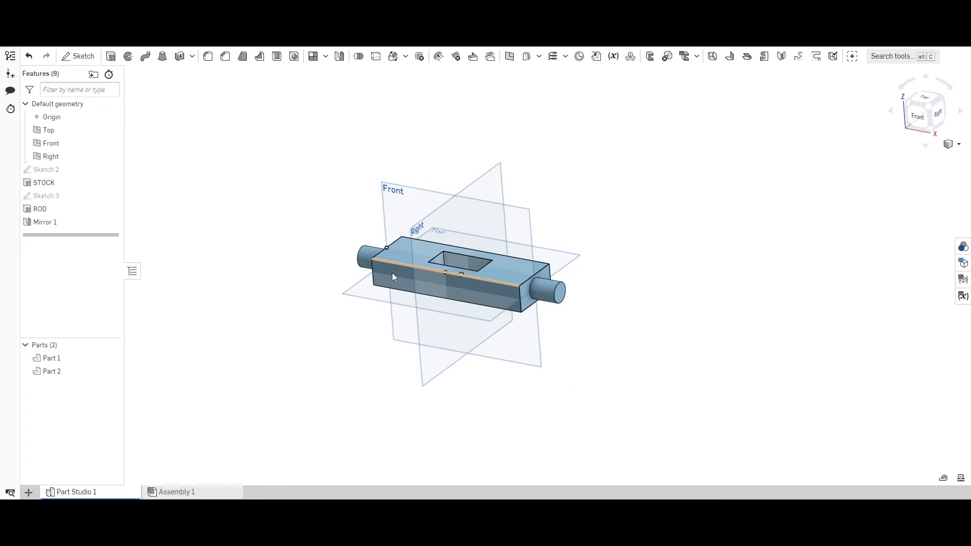
left_click(560, 294)
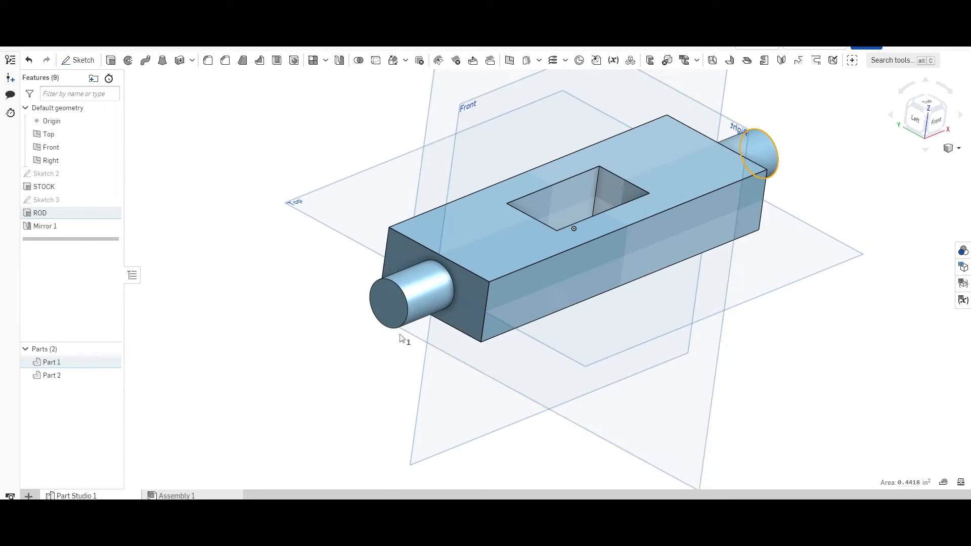
left_click(393, 309)
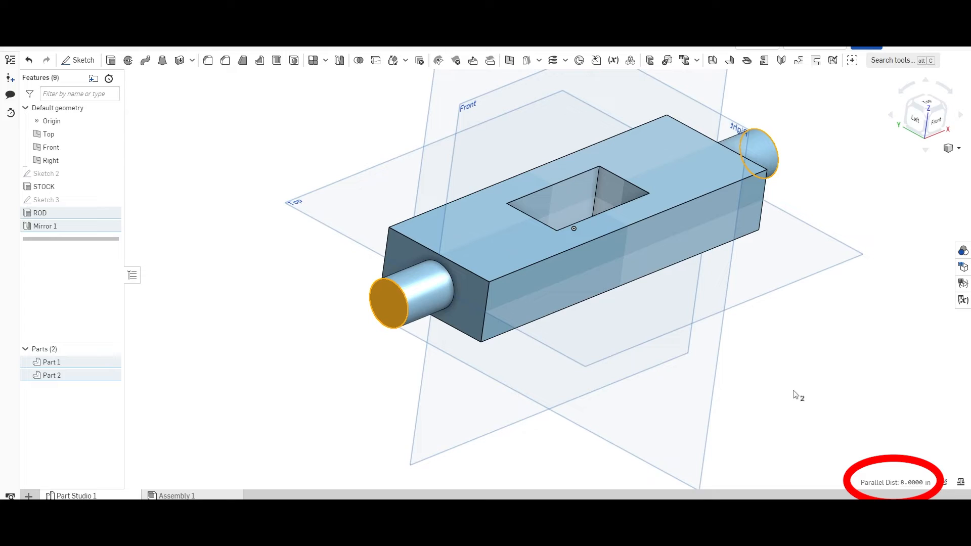
right_click_drag(794, 390, 754, 374)
left_click(837, 357)
left_click(892, 400)
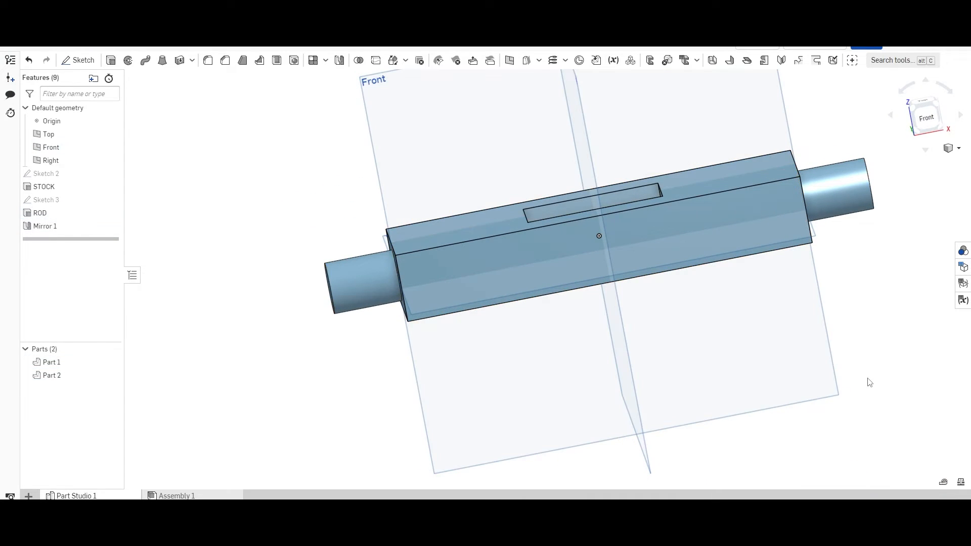
- Repeat the parallel distance measurement between the end faces of both rods, and clear the selection
right_click_drag(869, 379, 662, 400)
scroll(663, 400, "up", 1)
left_click(798, 234)
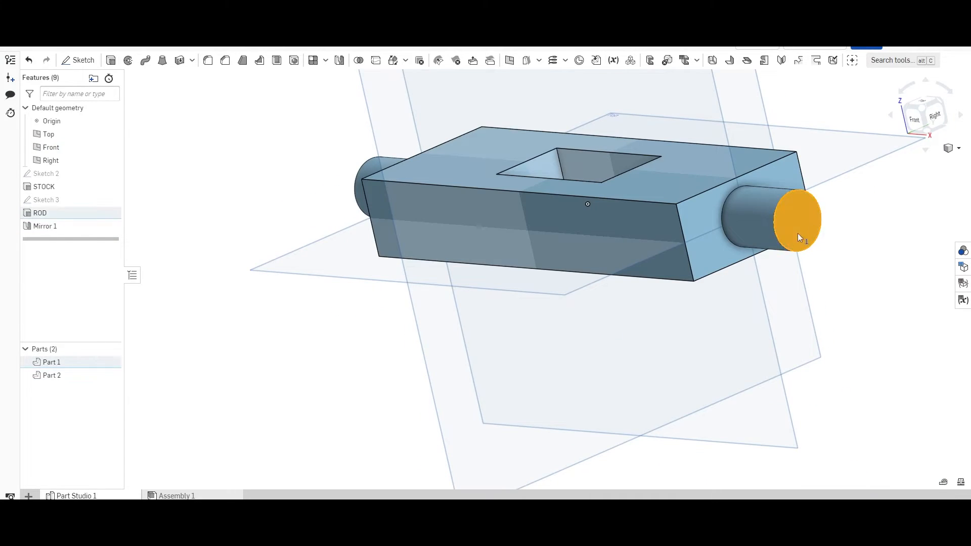
scroll(664, 281, "down", 4)
scroll(664, 282, "up", 3)
scroll(664, 281, "down", 3)
right_click_drag(605, 303, 555, 372)
scroll(549, 382, "up", 5)
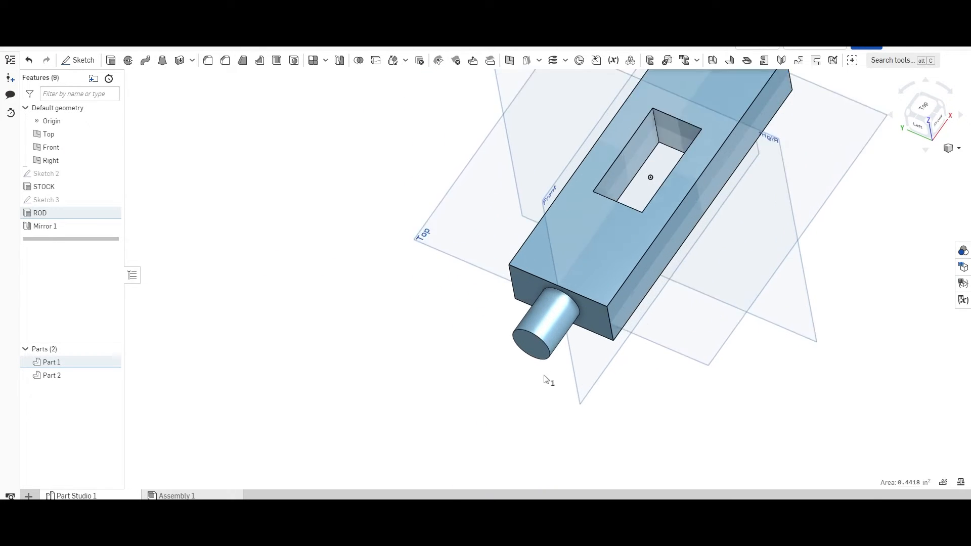
left_click(526, 343)
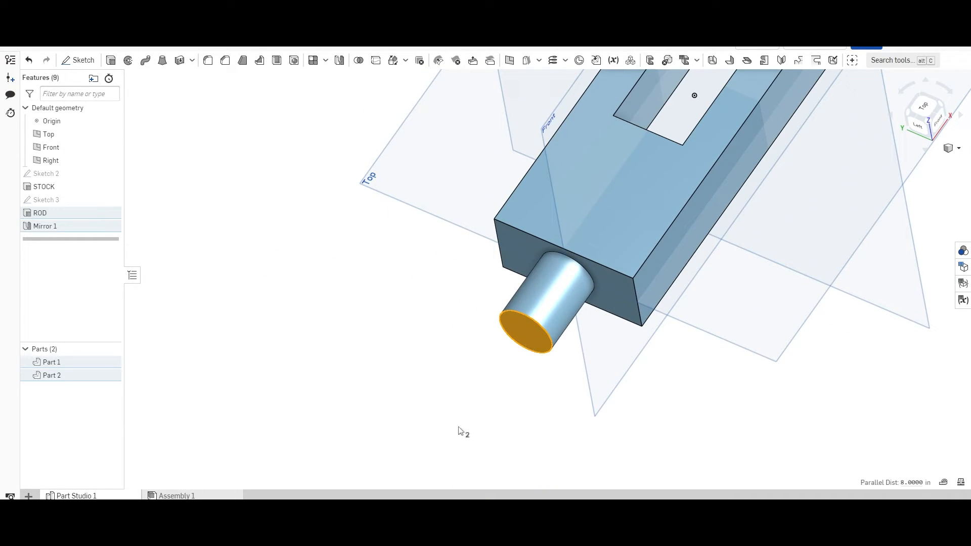
right_click_drag(481, 410, 424, 372)
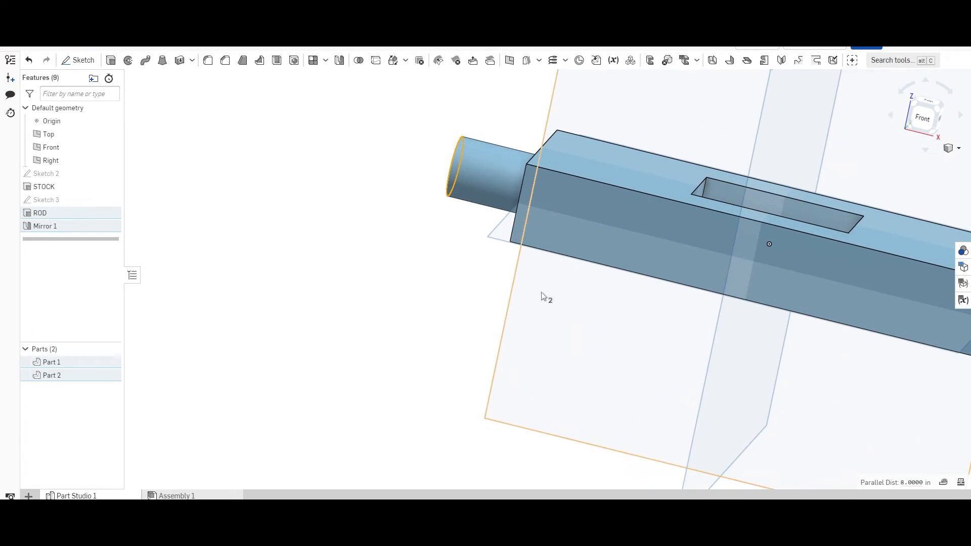
scroll(543, 293, "down", 5)
right_click_drag(657, 372, 630, 377)
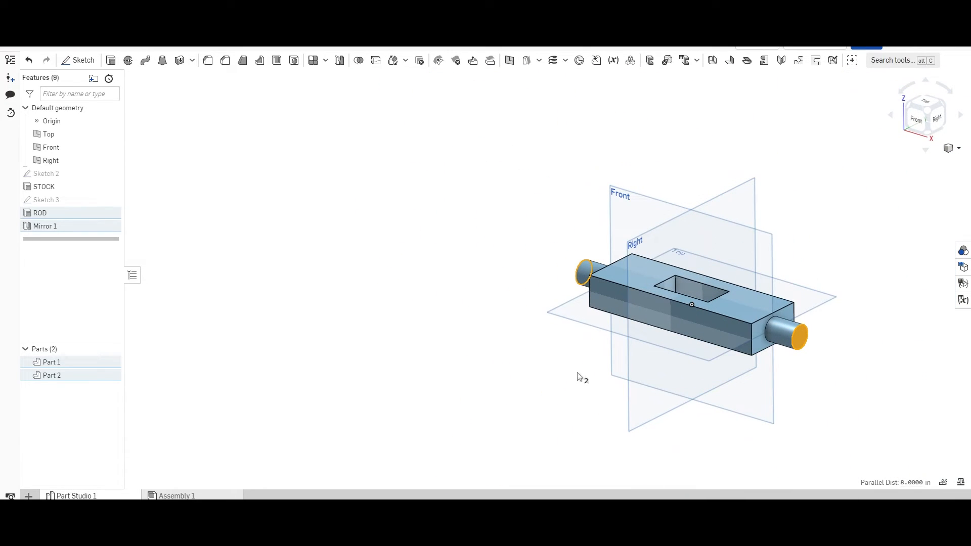
left_click(375, 291)
right_click_drag(402, 258, 405, 344)
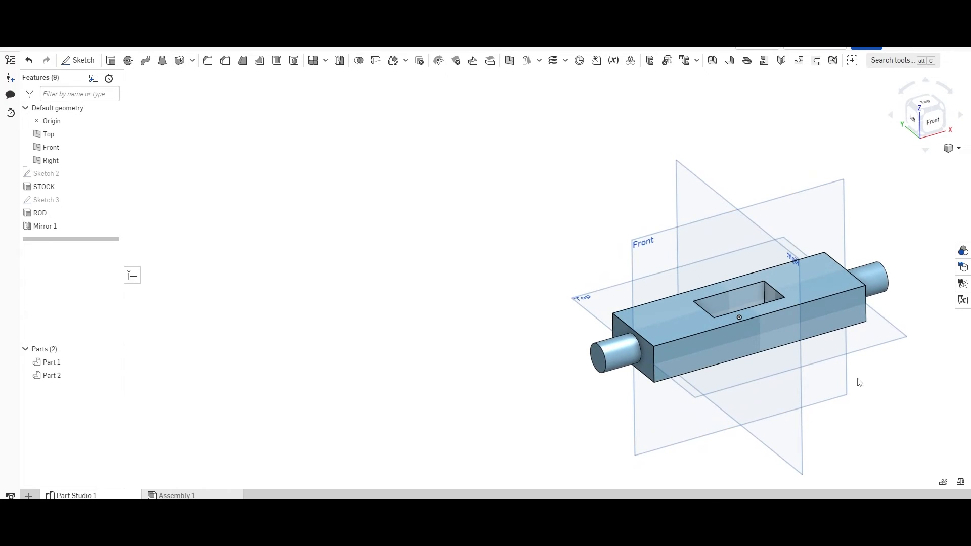
right_click_drag(860, 383, 773, 291)
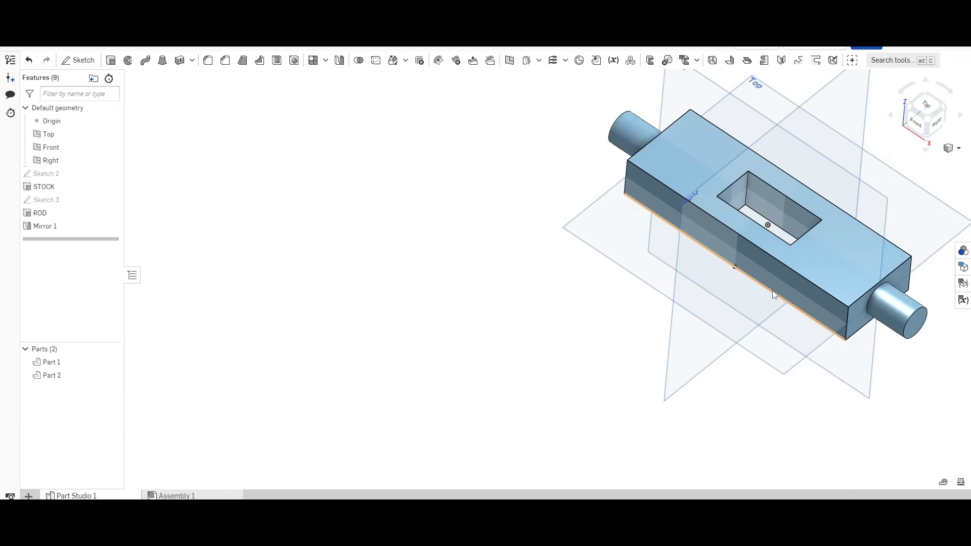
scroll(773, 290, "up", 5)
scroll(773, 290, "down", 7)
scroll(758, 254, "up", 1)
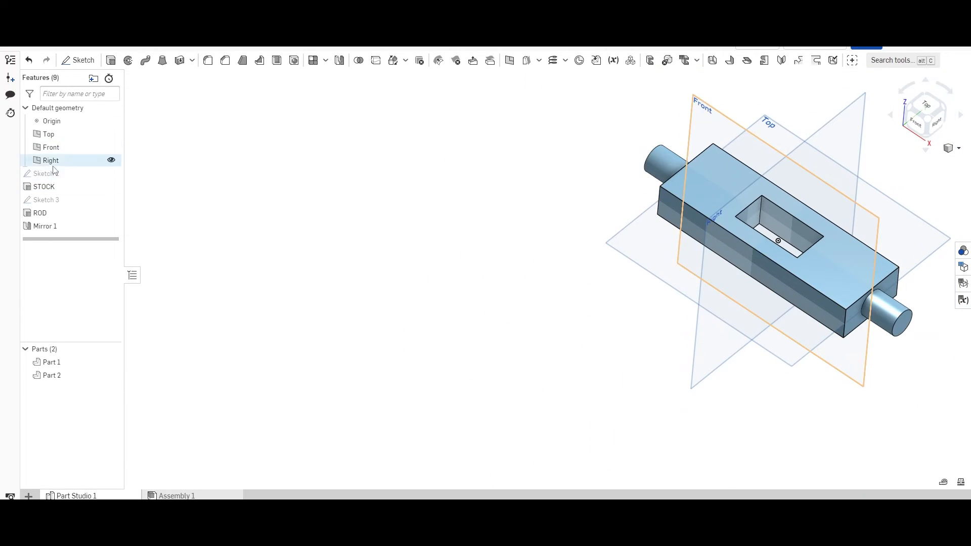
right_click(56, 187)
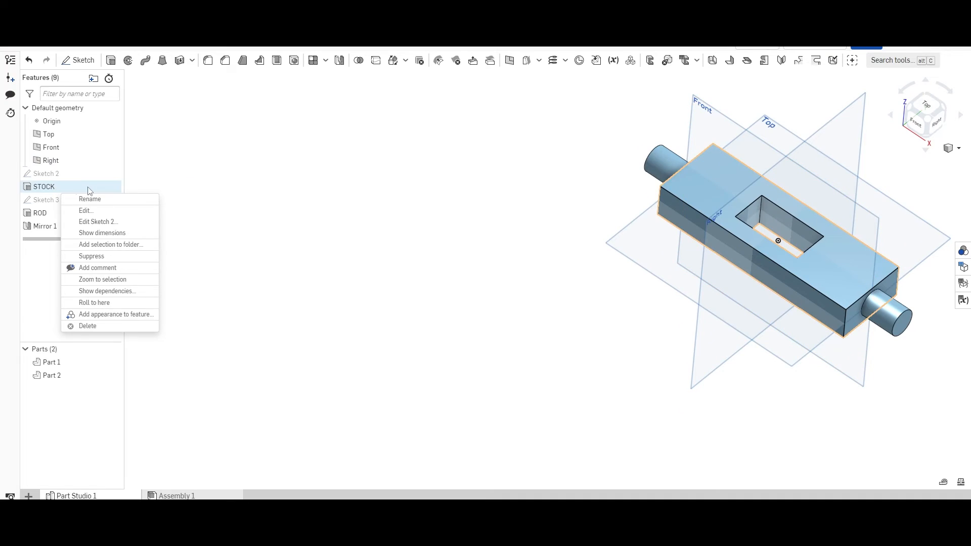
left_click(105, 212)
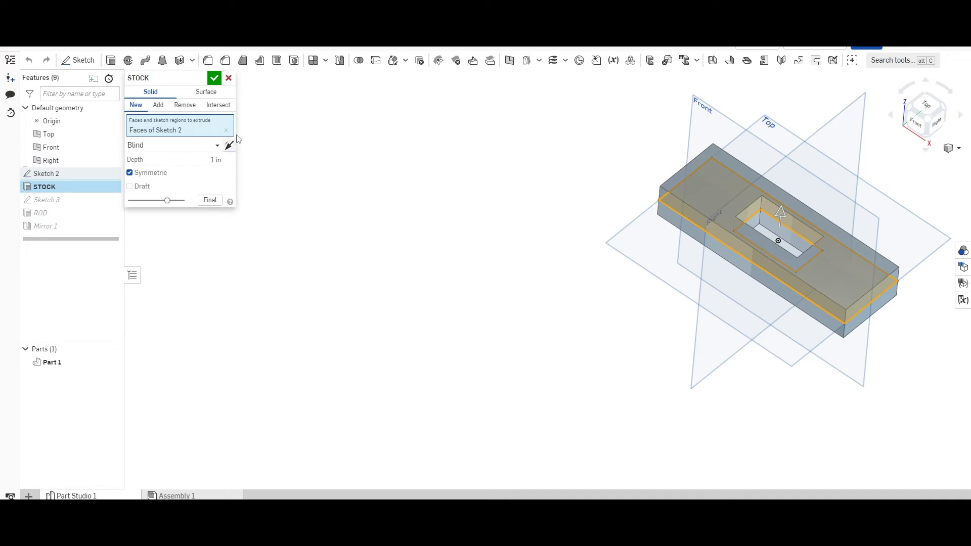
left_click(228, 77)
- Edit Sketch 2 to set the inner rectangle's length to 4 in, lengthening the block's through-opening
right_click(108, 177)
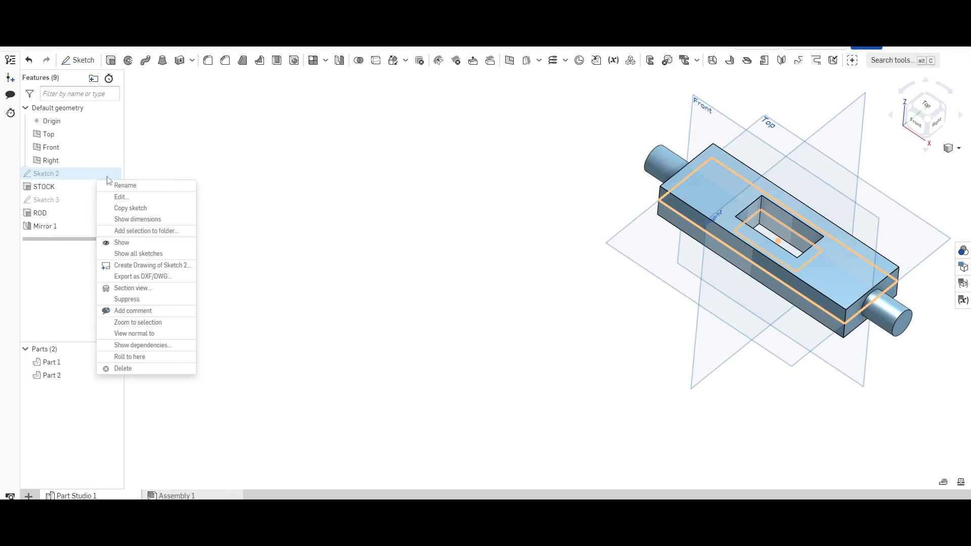
left_click(136, 198)
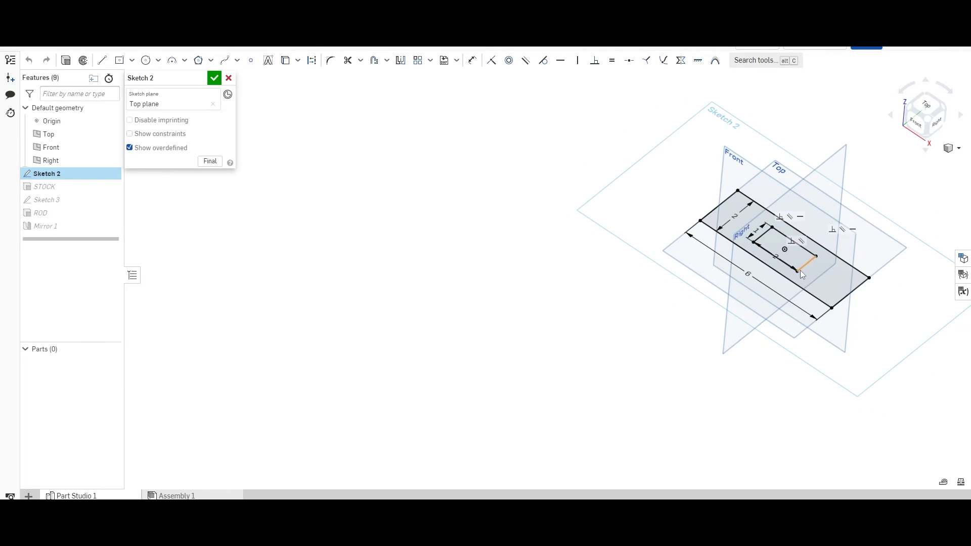
scroll(801, 270, "up", 5)
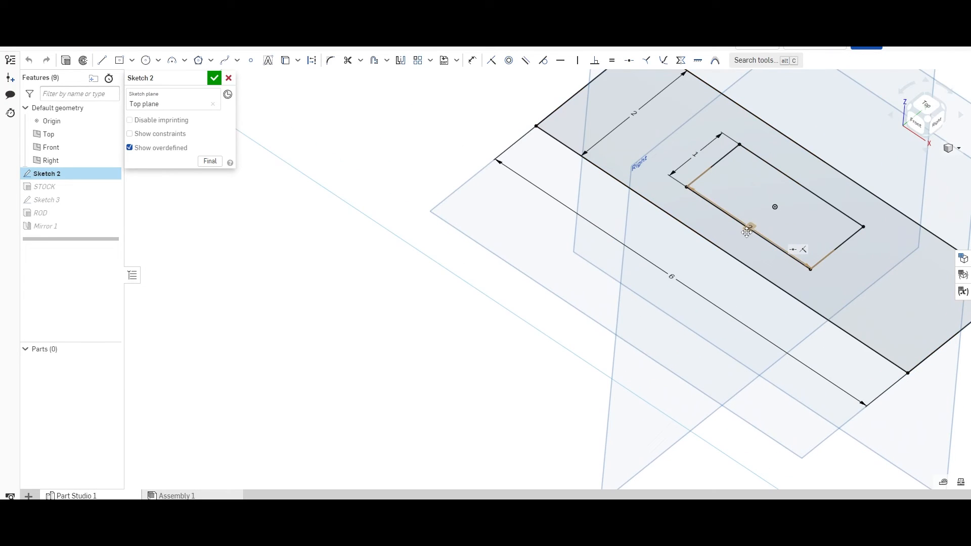
double_click(747, 230)
type("4")
key("Return")
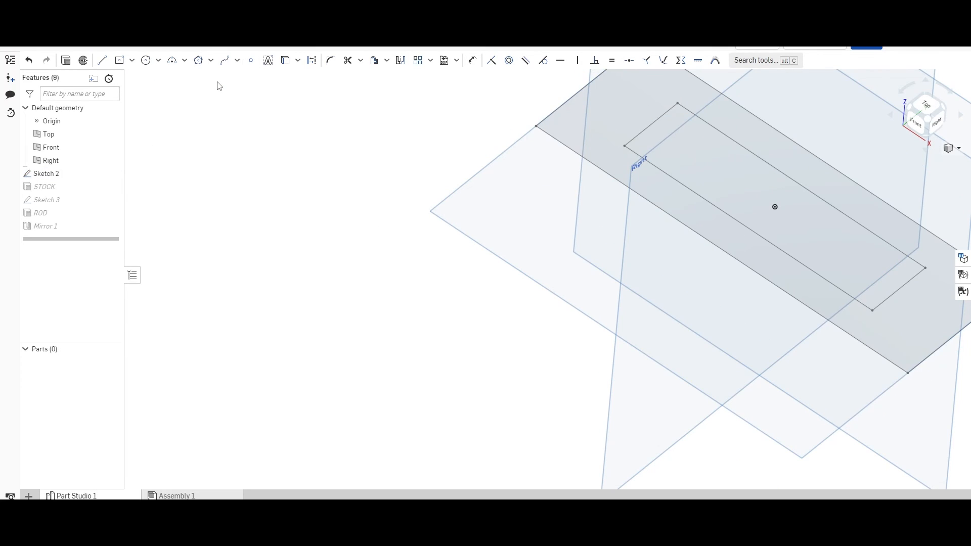
scroll(356, 213, "up", 3)
scroll(356, 217, "down", 5)
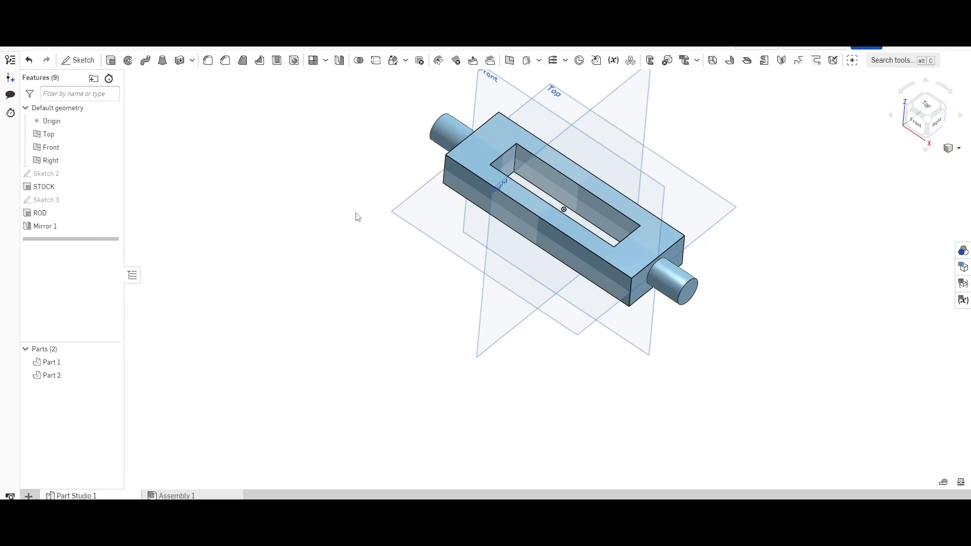